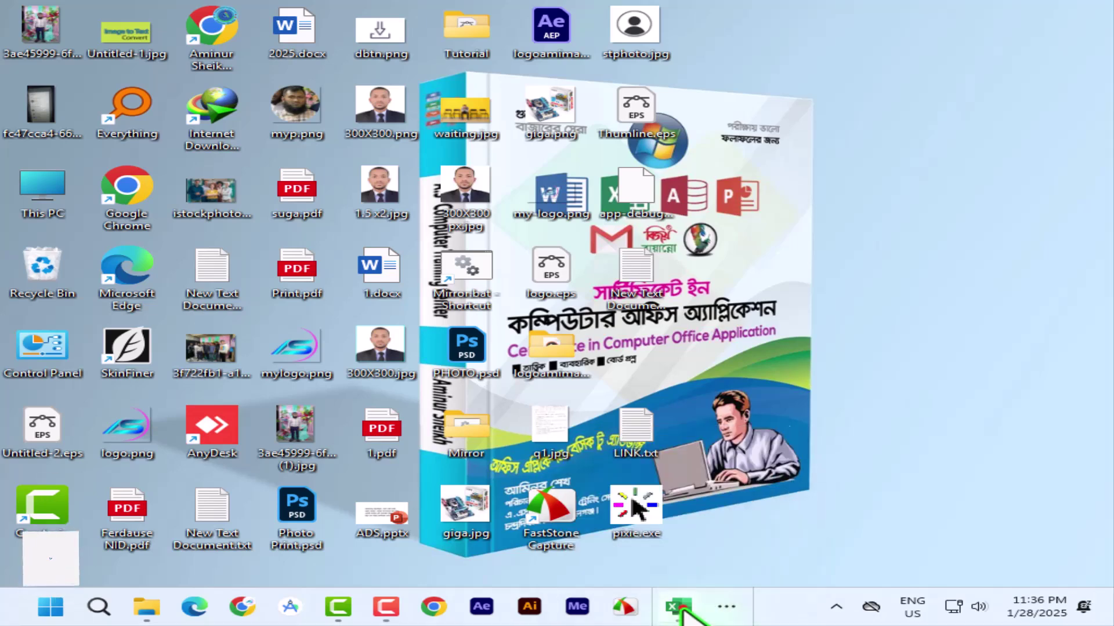
# - Switch to the Excel workbook and begin a CHOOSE formula in Sheet1 cell B2 with A2 as the index number
pyautogui.click(680, 607)
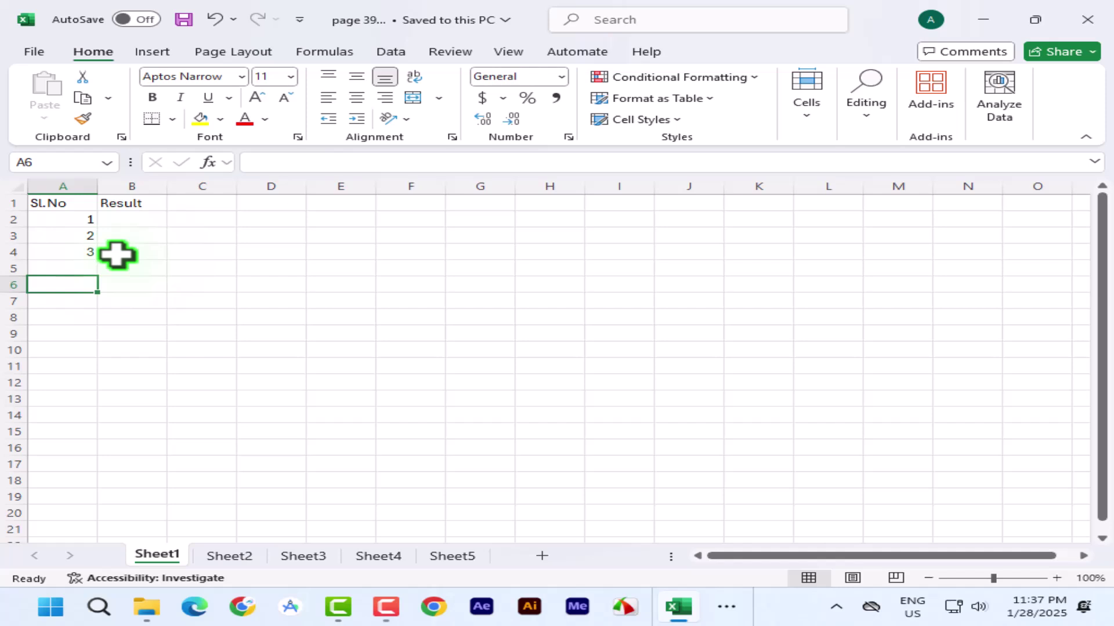
pyautogui.click(131, 218)
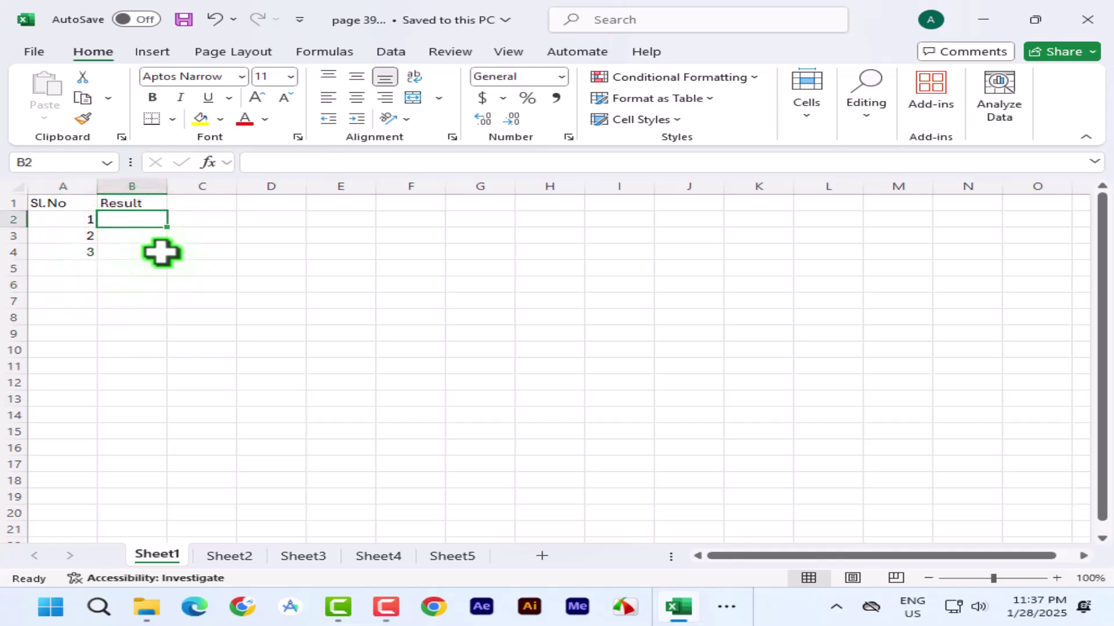
pyautogui.write('=')
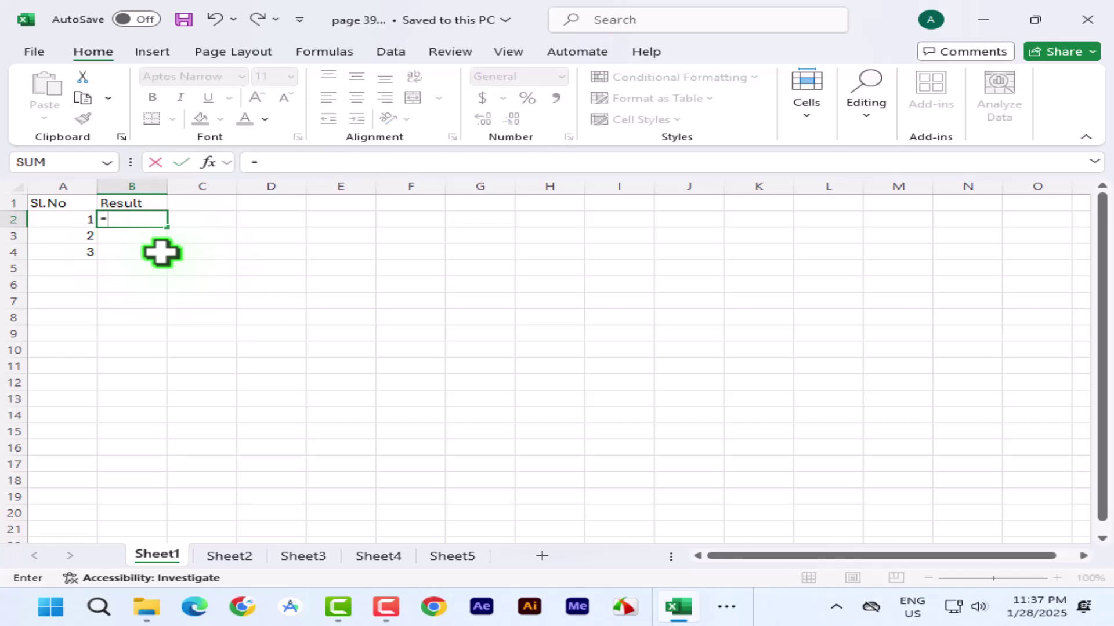
pyautogui.write('choo')
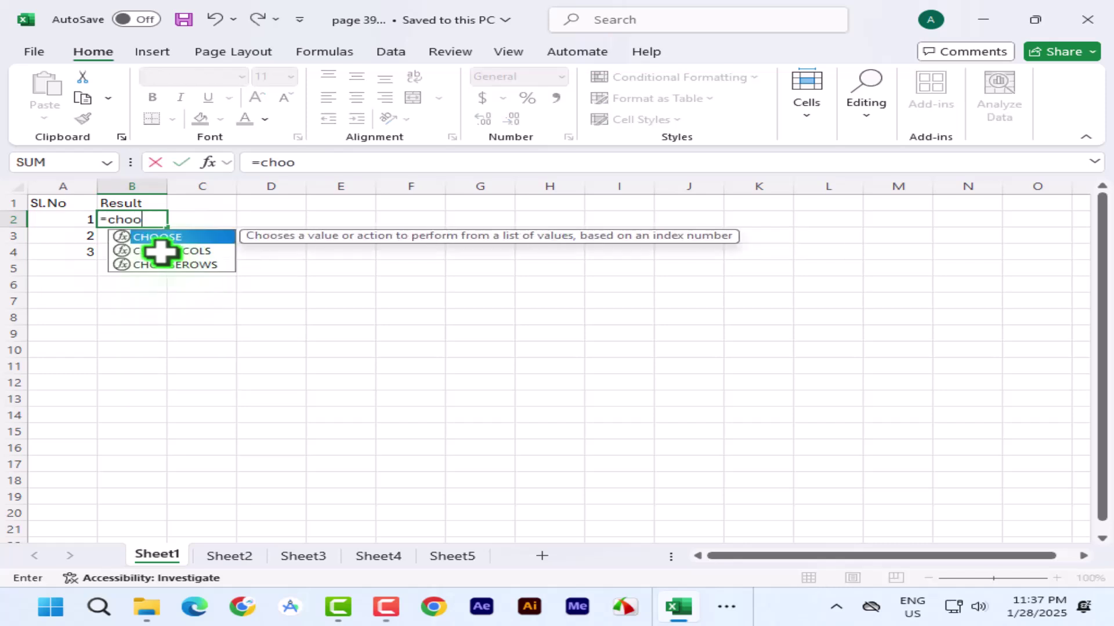
pyautogui.press('Tab')
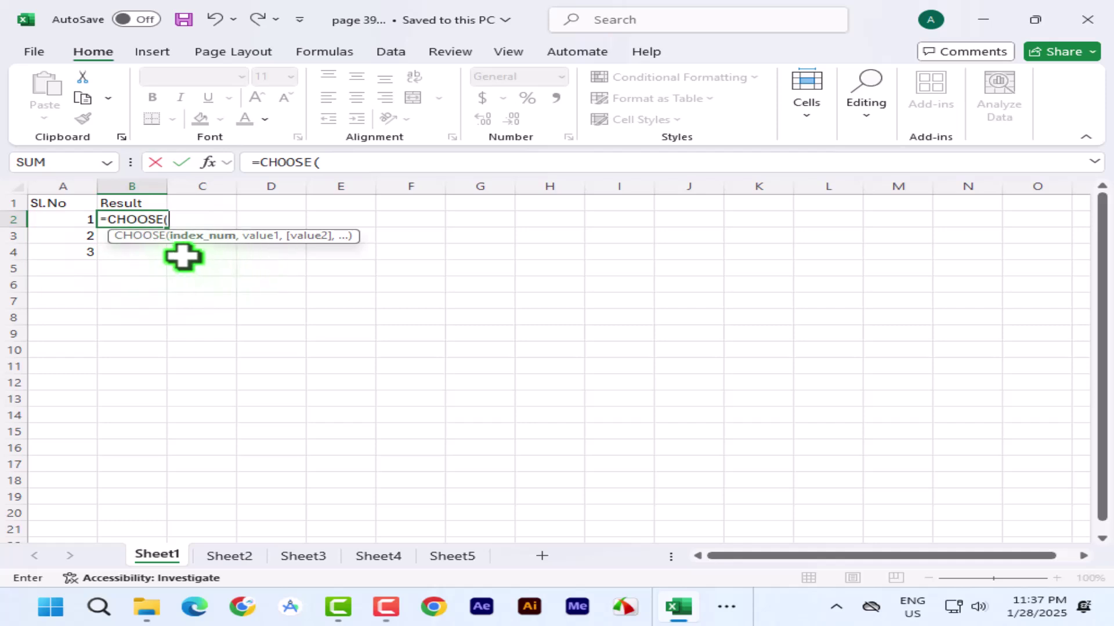
pyautogui.click(67, 219)
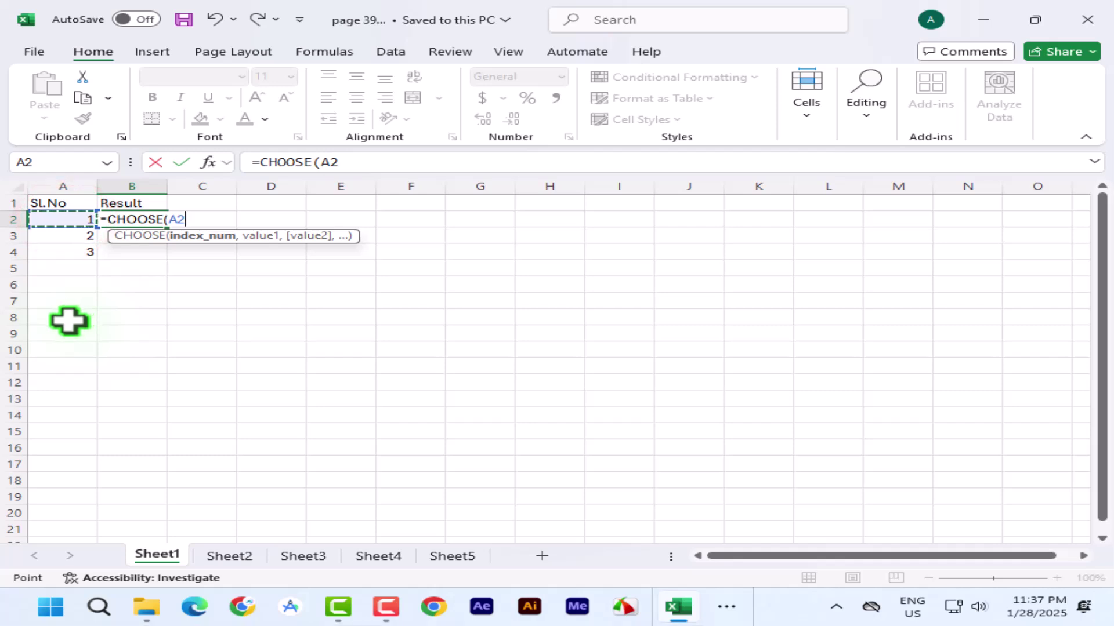
pyautogui.write(',')
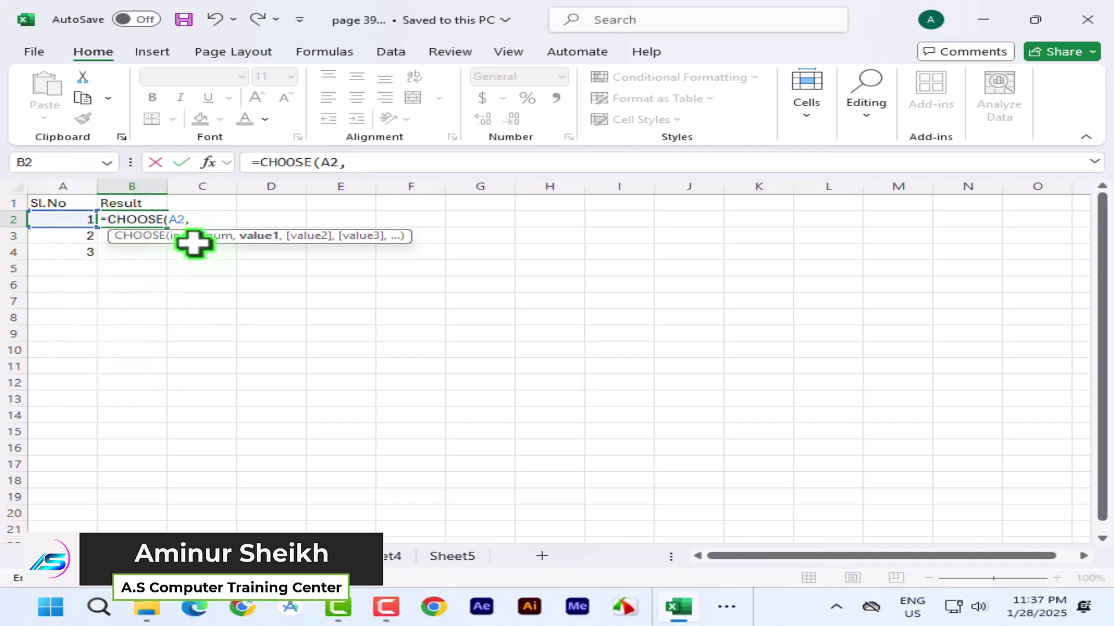
# - Complete the CHOOSE formula in B2 with the values "Red", "Blue" and "A.S Computer"
pyautogui.click(350, 162)
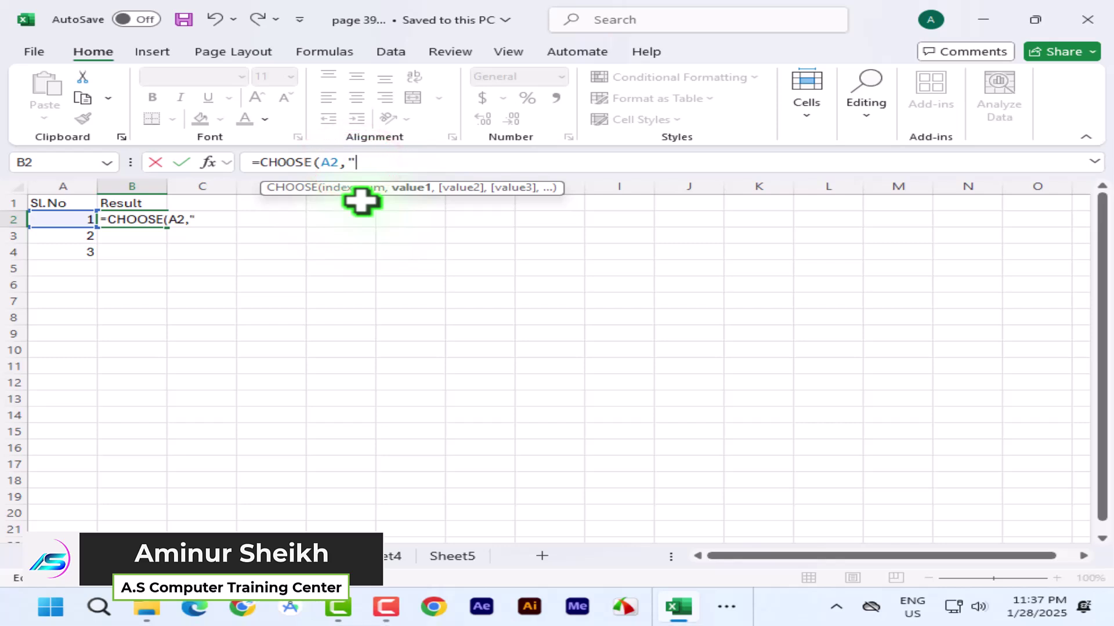
pyautogui.write('Red')
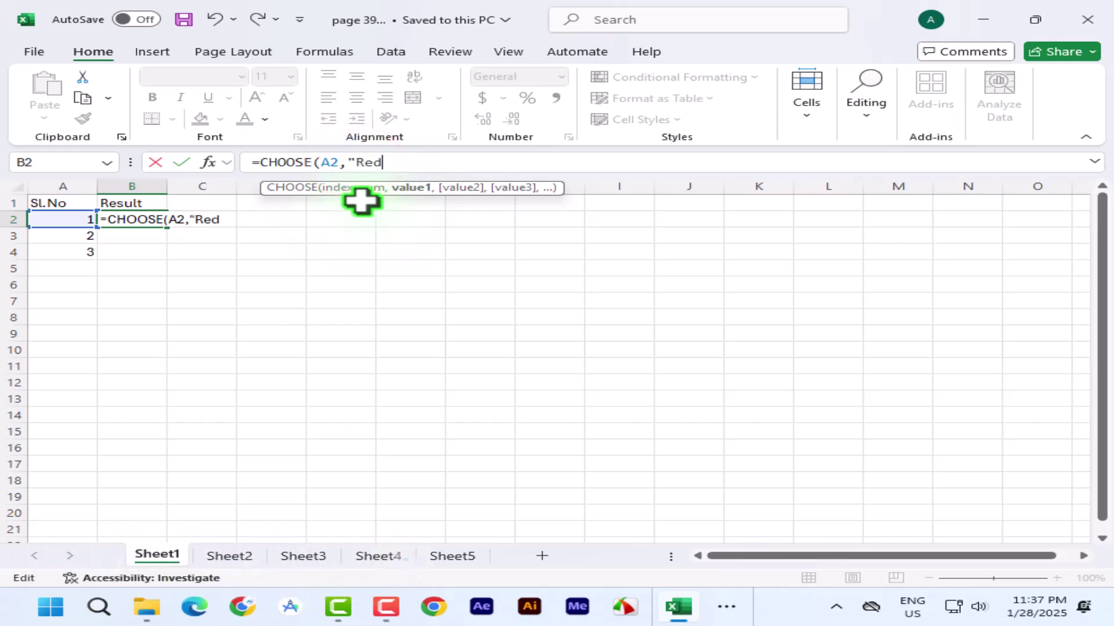
pyautogui.write('","Blue')
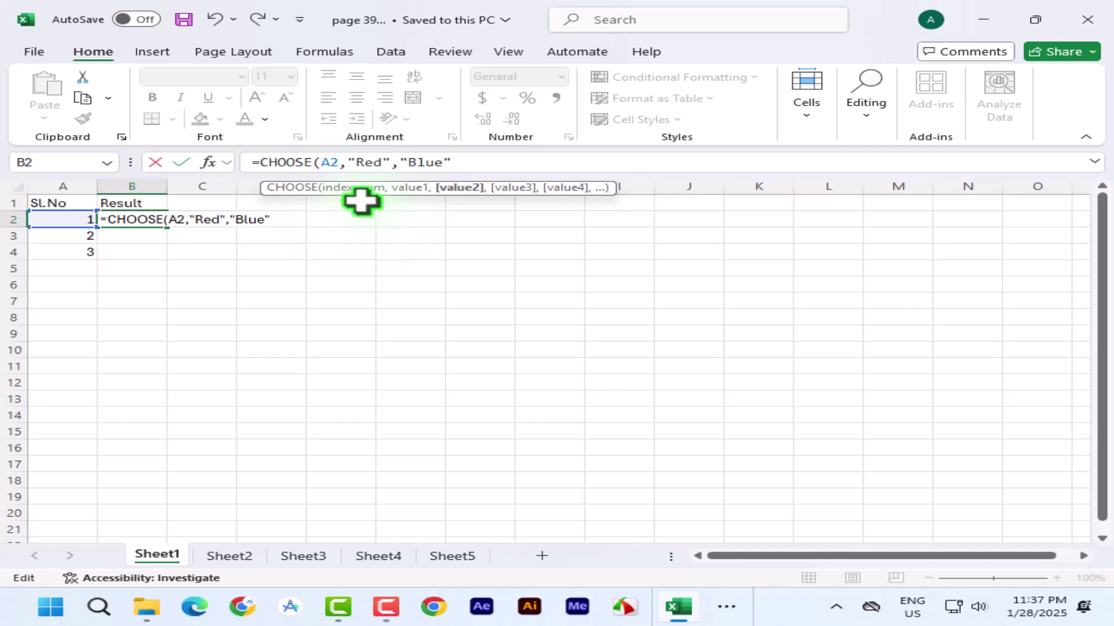
pyautogui.write('",')
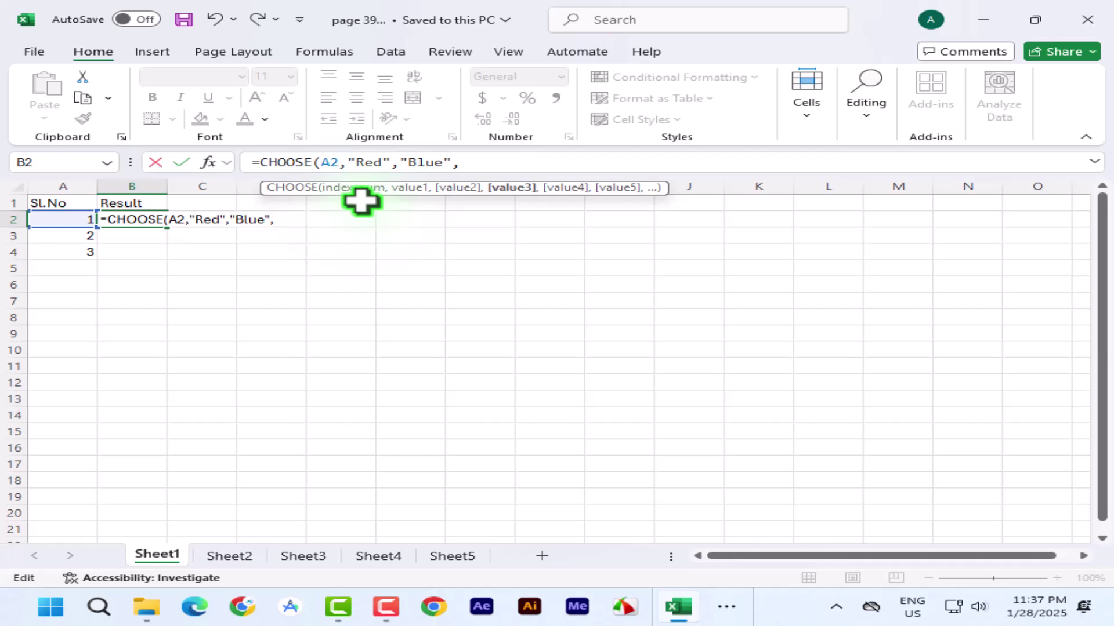
pyautogui.write('"A.S Computer"')
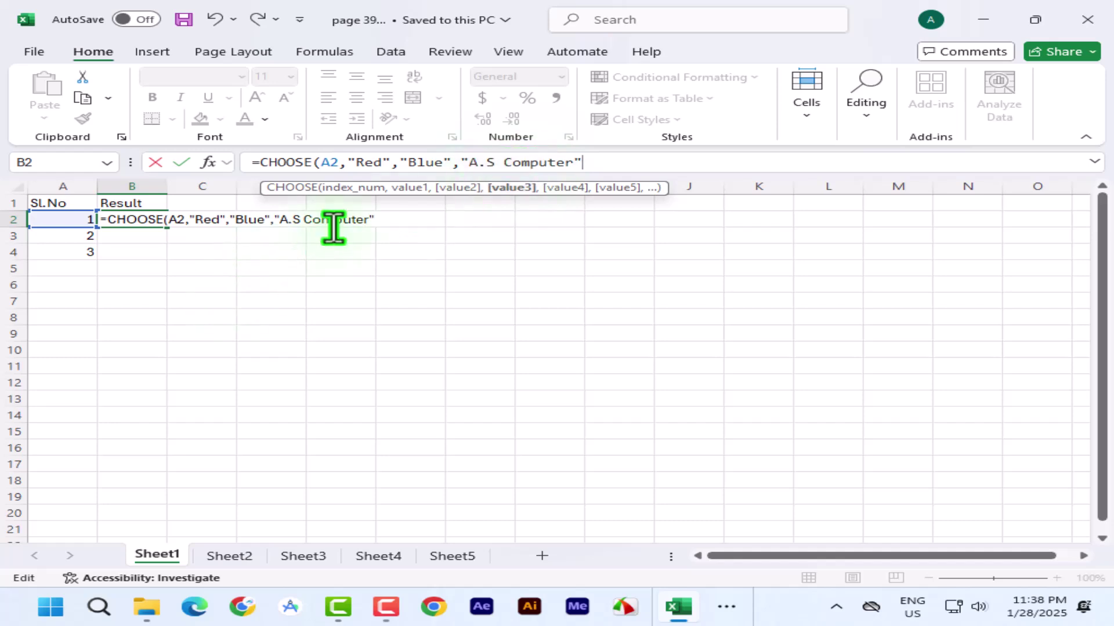
pyautogui.press('Return')
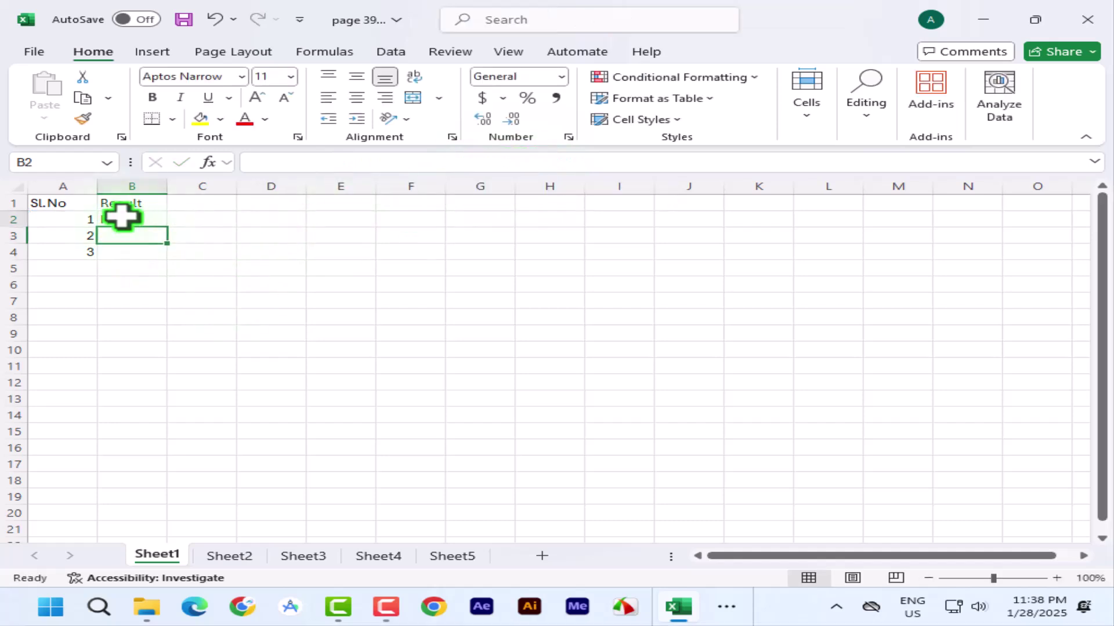
# - Fill the CHOOSE formula from B2 down to B4 and autofit the width of column B
pyautogui.click(118, 220)
pyautogui.moveTo(168, 227); pyautogui.dragTo(169, 259)
pyautogui.click(144, 255)
pyautogui.click(146, 235)
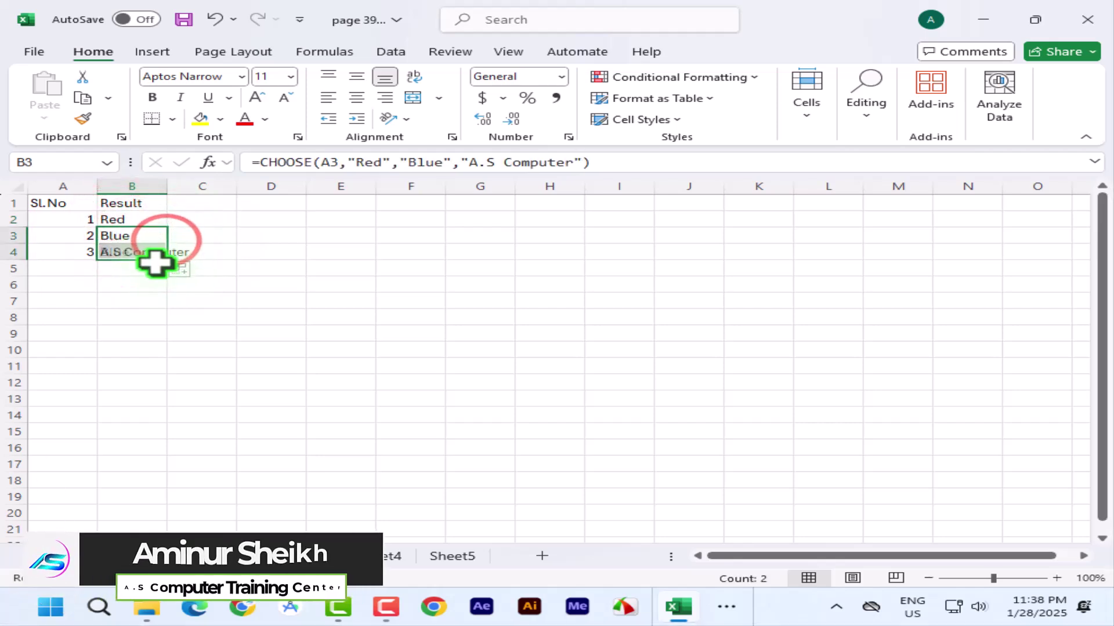
pyautogui.doubleClick(167, 187)
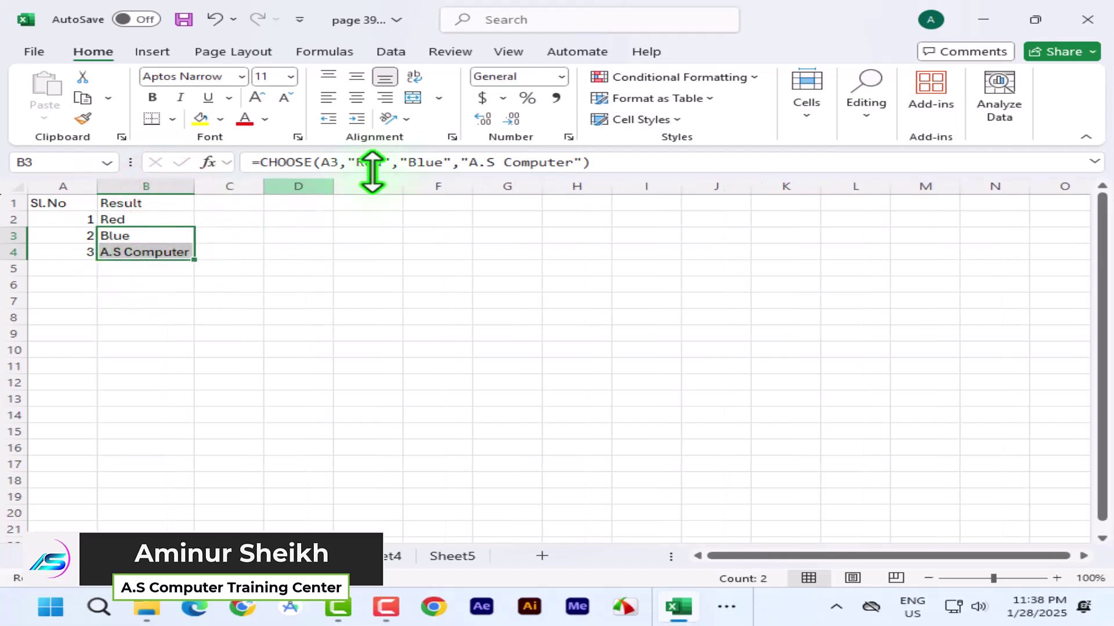
# - Examine the index and value arguments of the CHOOSE formula in B3 and leave the formula without editing it
pyautogui.click(328, 162)
pyautogui.click(348, 162)
pyautogui.moveTo(348, 162); pyautogui.dragTo(581, 162)
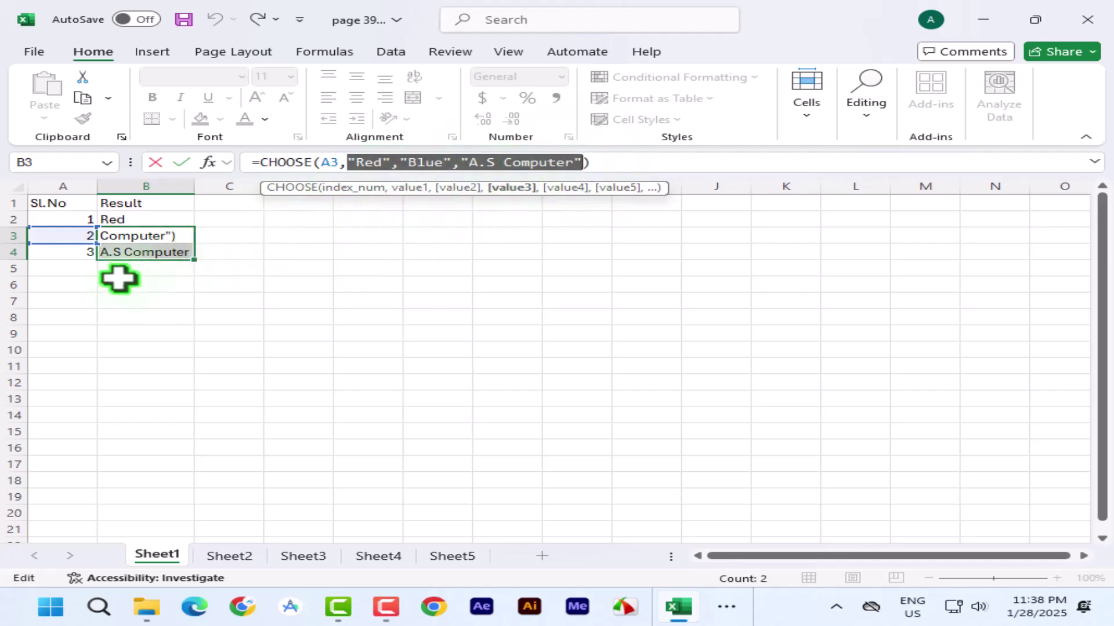
pyautogui.press('Escape')
pyautogui.click(150, 255)
pyautogui.click(146, 220)
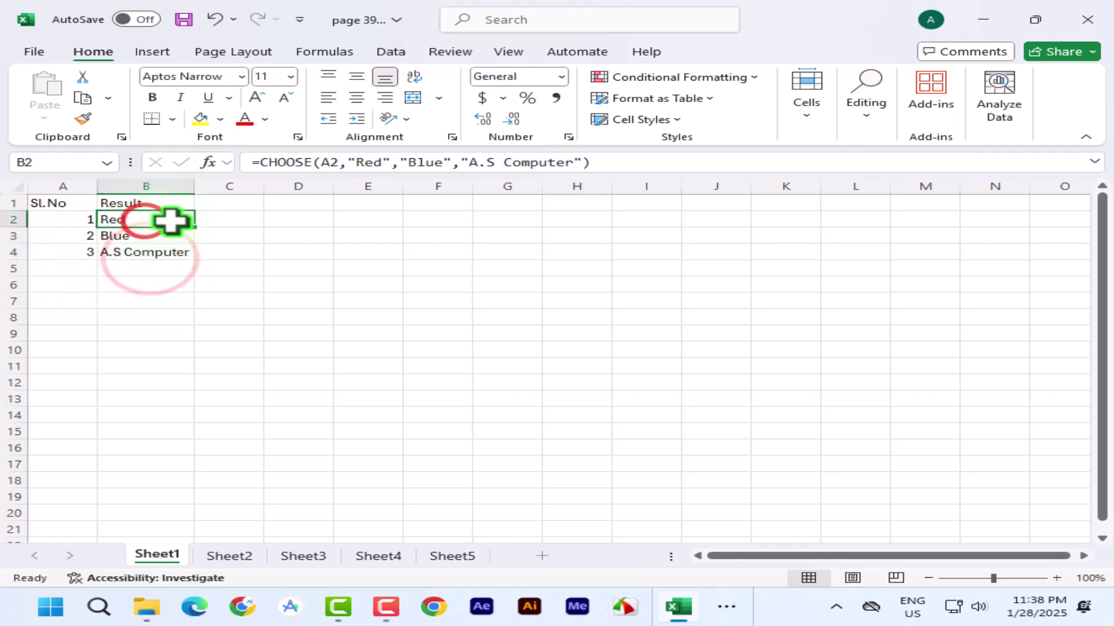
# - On Sheet2, enter a VALUE formula in cell B2 that converts the entry in A2 to a number
pyautogui.click(235, 557)
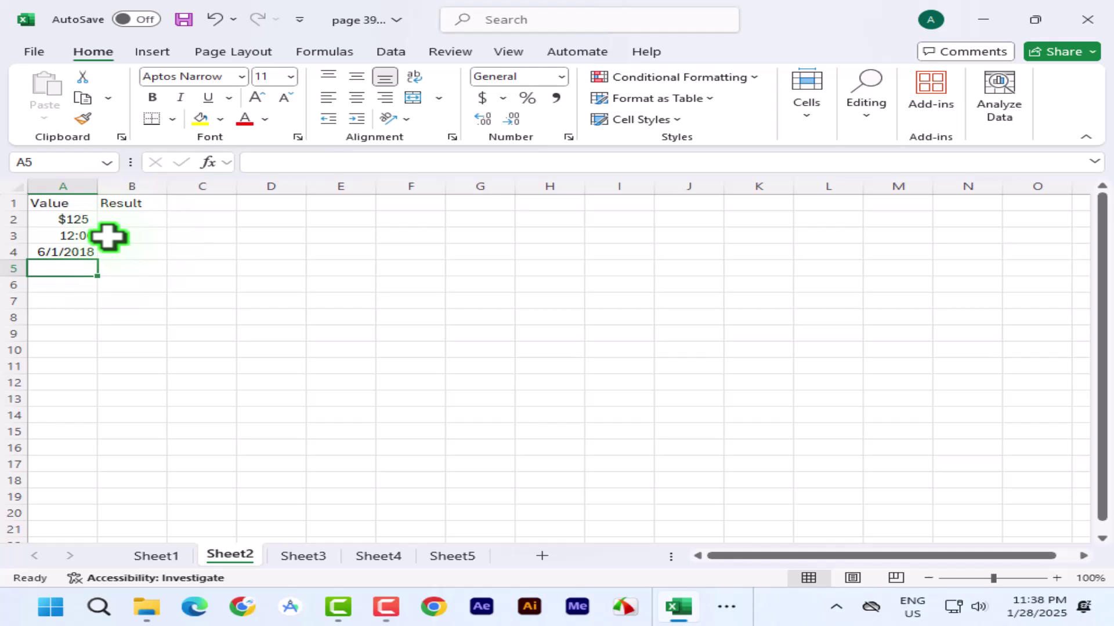
pyautogui.moveTo(71, 219); pyautogui.dragTo(68, 259)
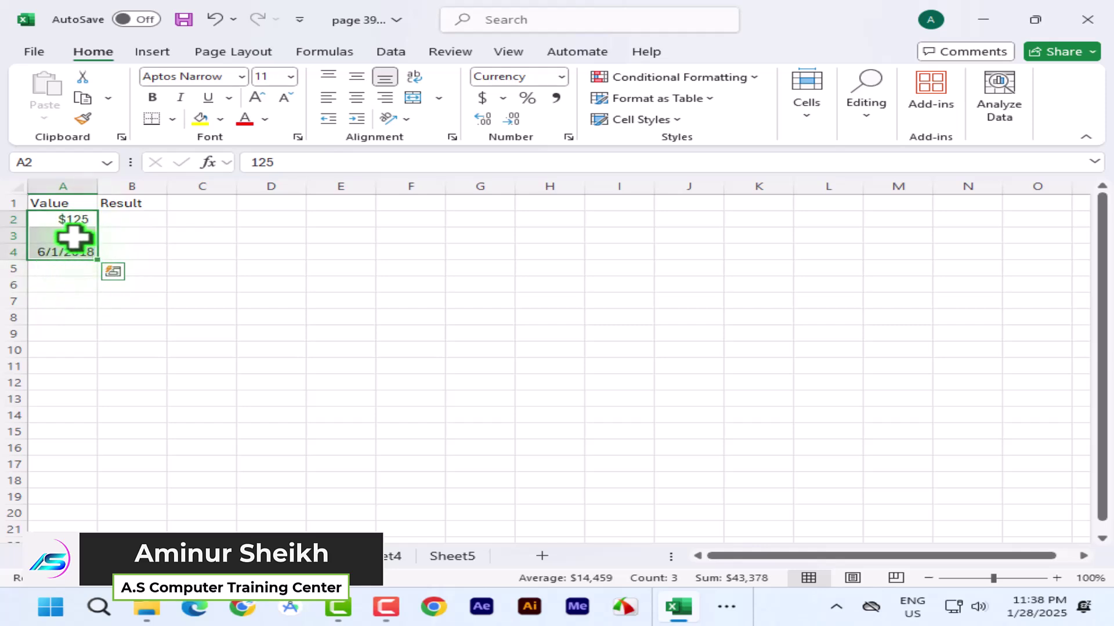
pyautogui.click(124, 219)
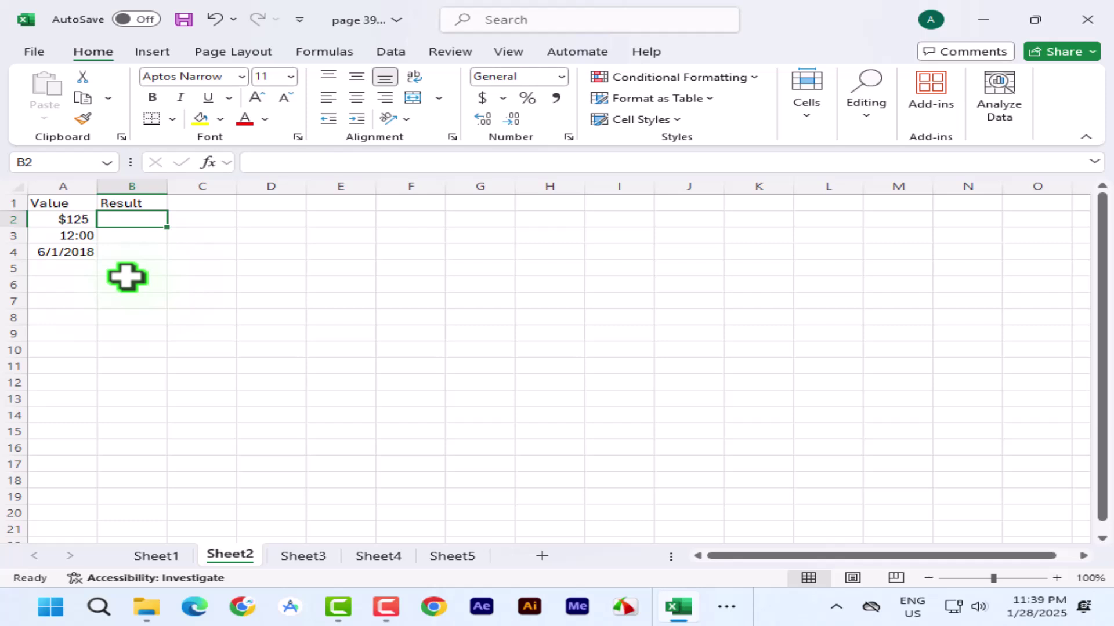
pyautogui.write('=vl')
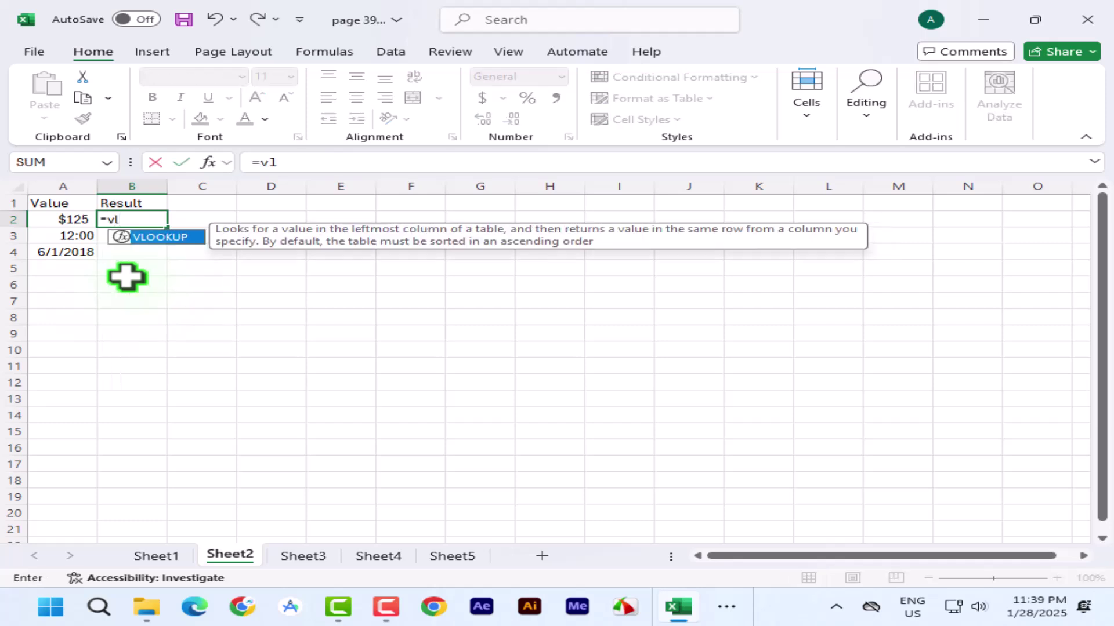
pyautogui.press('BackSpace')
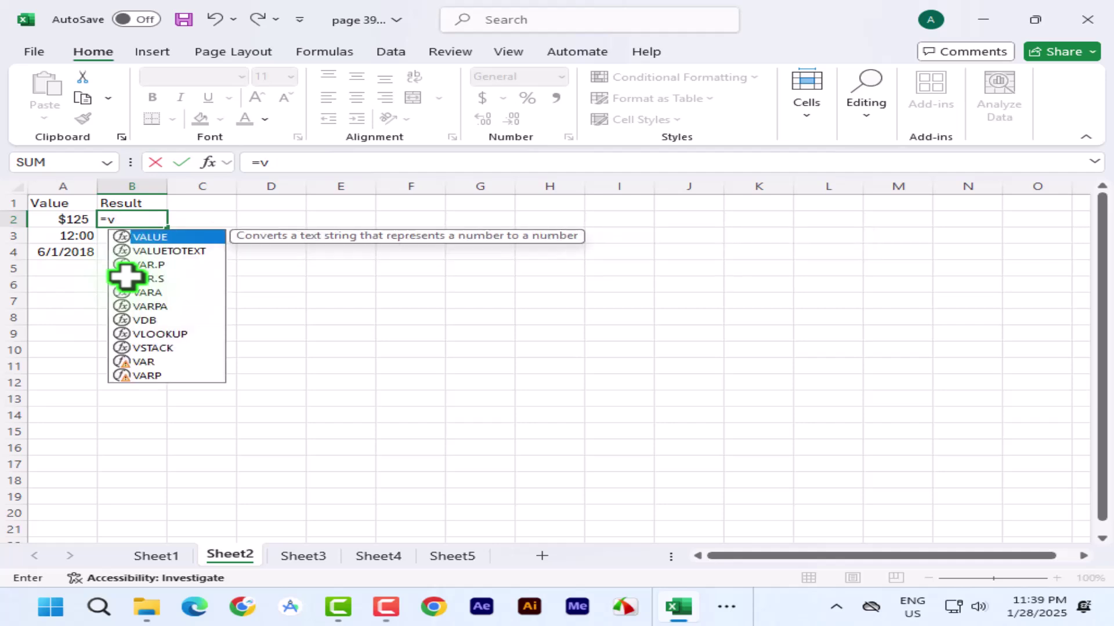
pyautogui.write('a')
pyautogui.press('Tab')
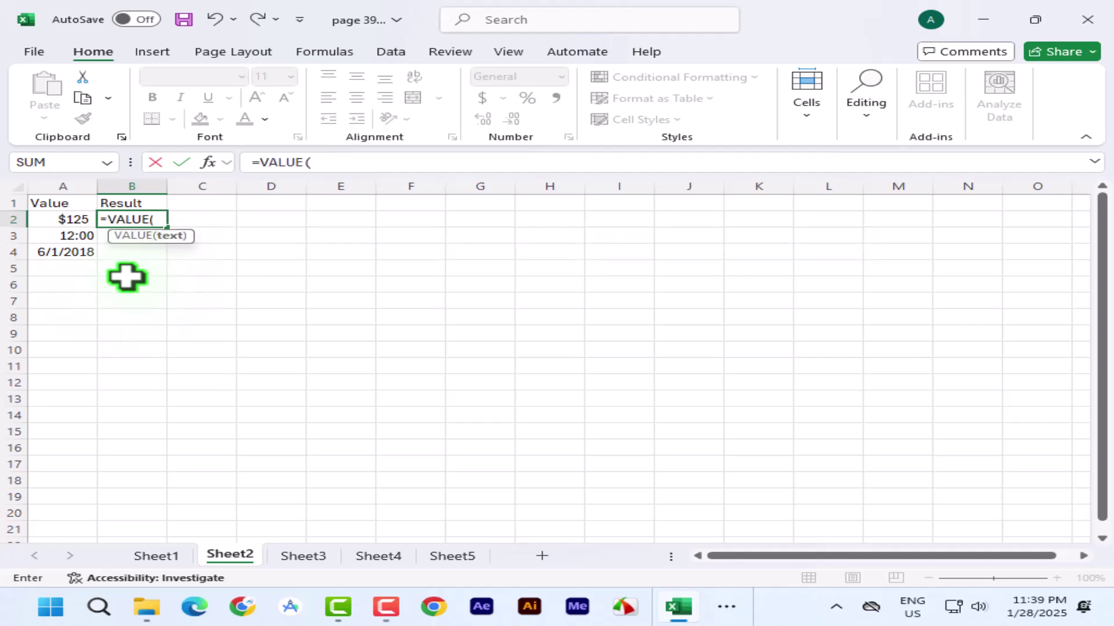
pyautogui.click(78, 221)
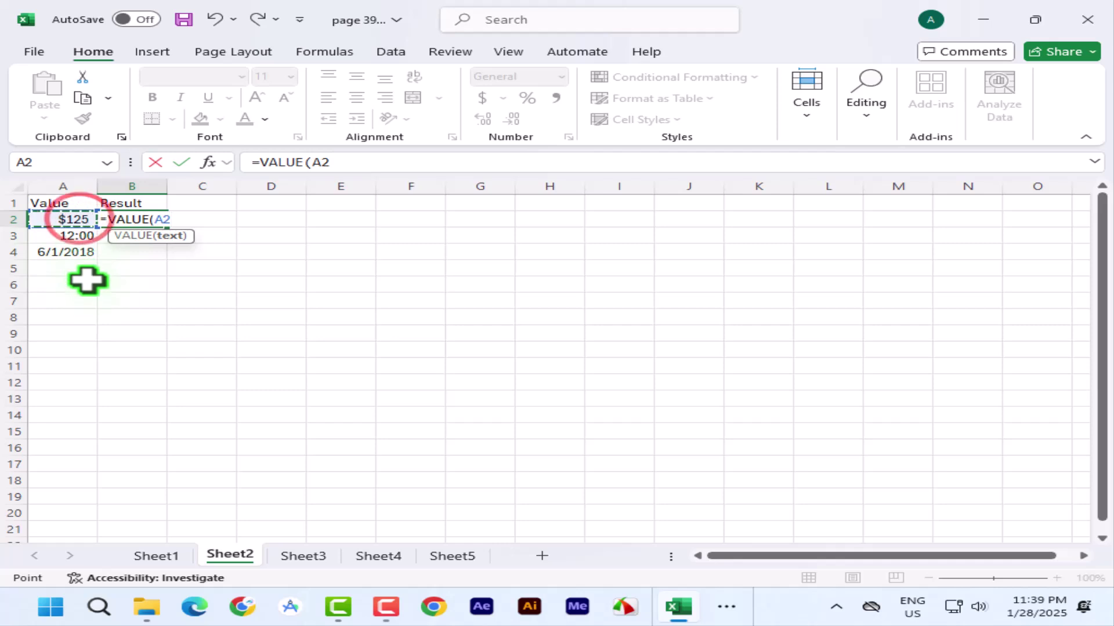
pyautogui.press('Return')
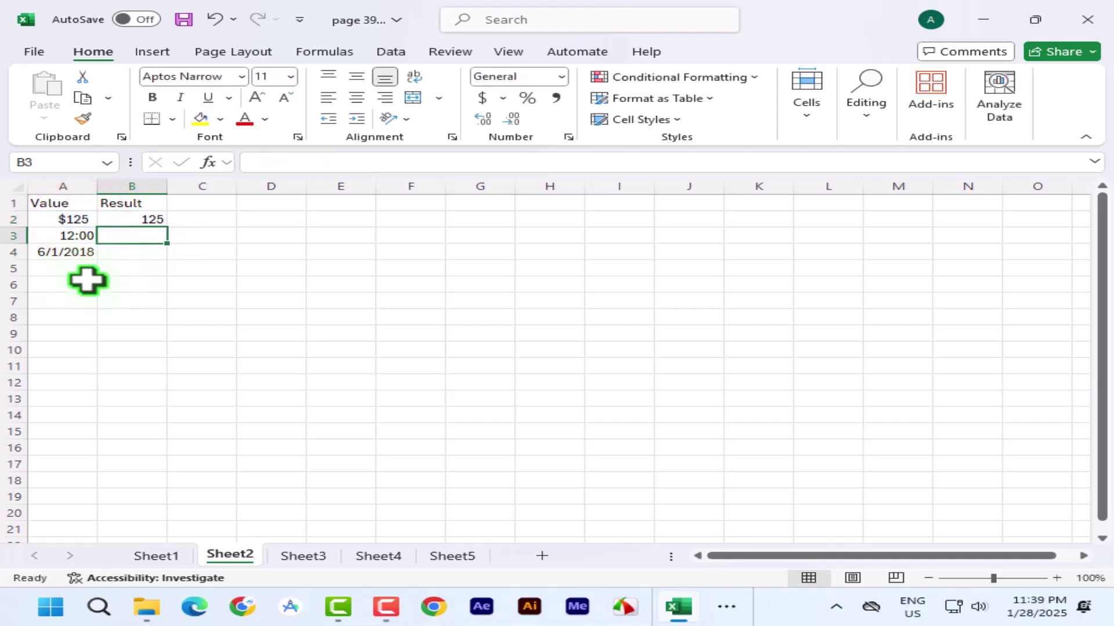
# - Fill the VALUE formula from B2 down through B4
pyautogui.click(147, 219)
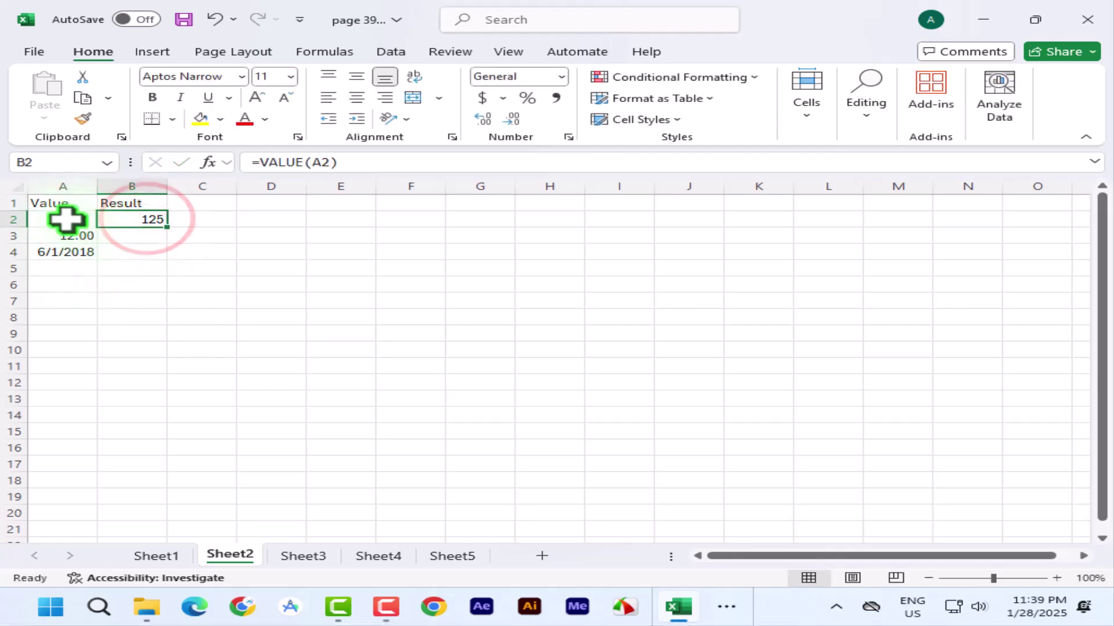
pyautogui.moveTo(173, 232); pyautogui.dragTo(162, 252)
pyautogui.click(147, 235)
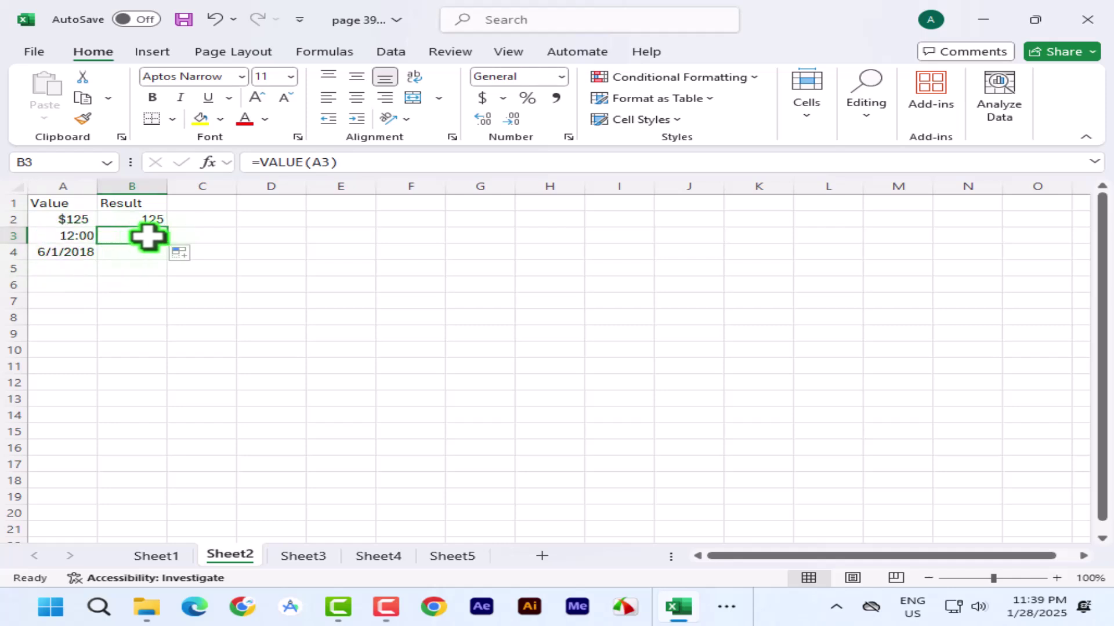
pyautogui.moveTo(170, 248); pyautogui.dragTo(164, 255)
# - Compare the date in A4 with its VALUE result in B4 and review the formula in B2
pyautogui.click(51, 254)
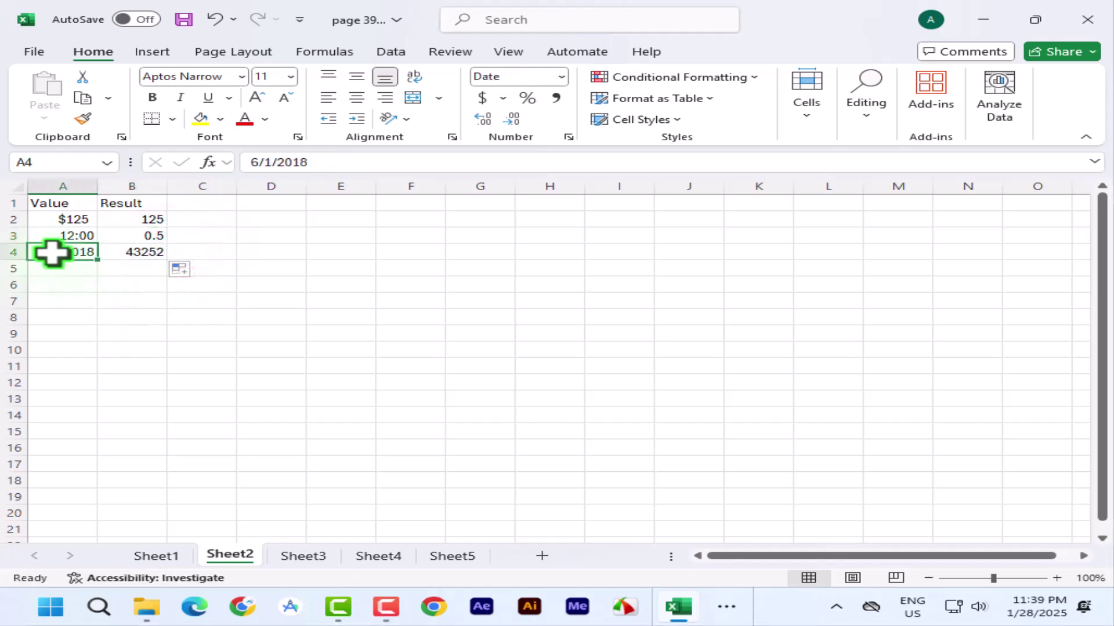
pyautogui.click(134, 258)
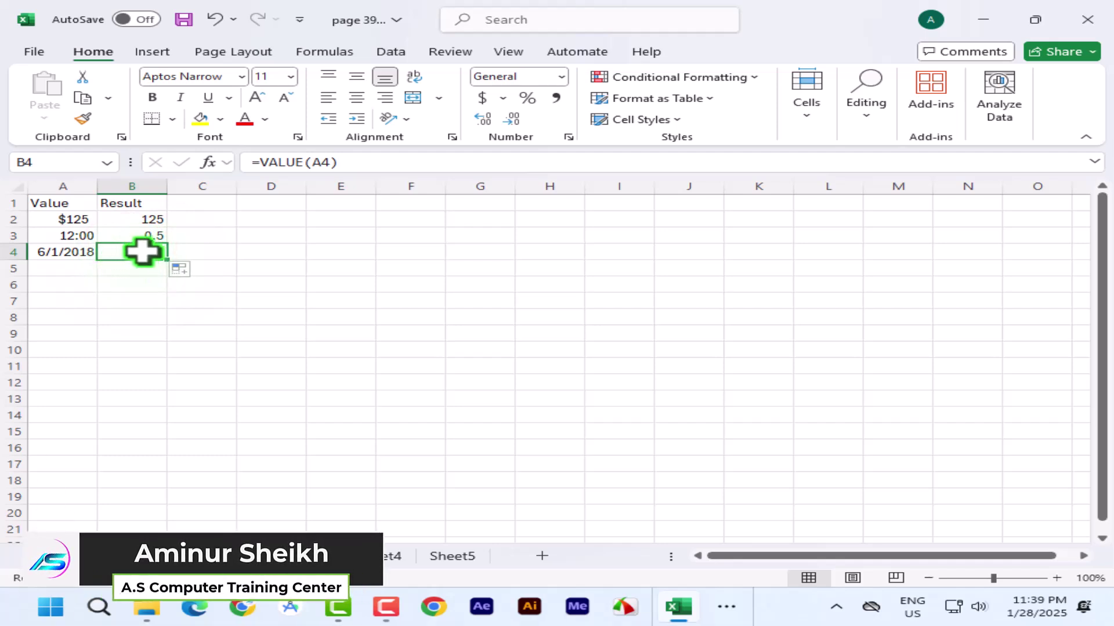
pyautogui.click(43, 252)
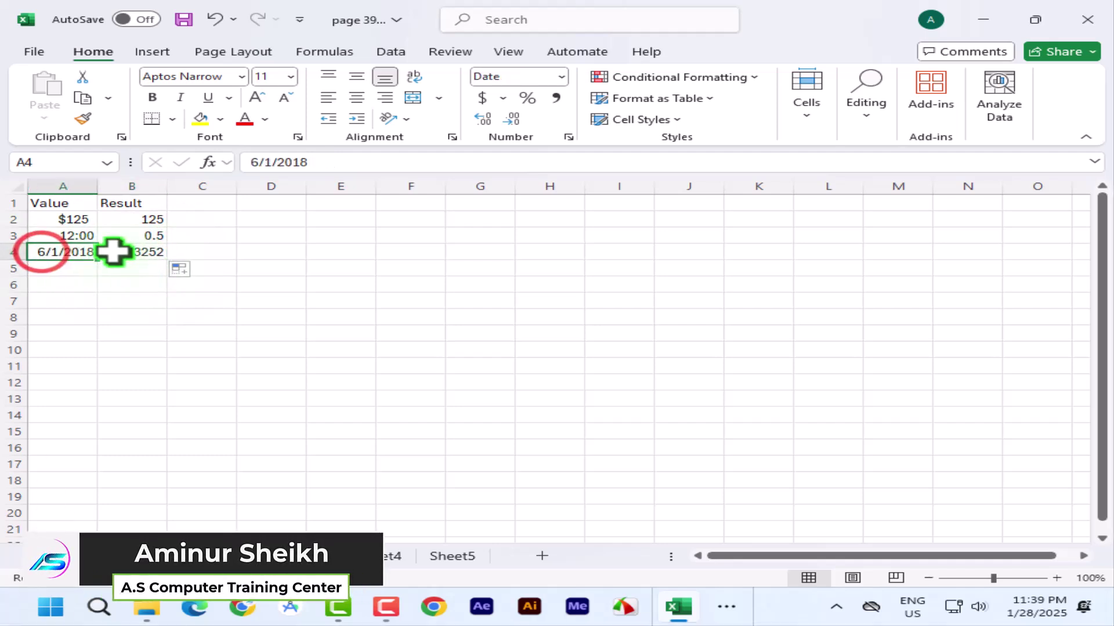
pyautogui.click(140, 252)
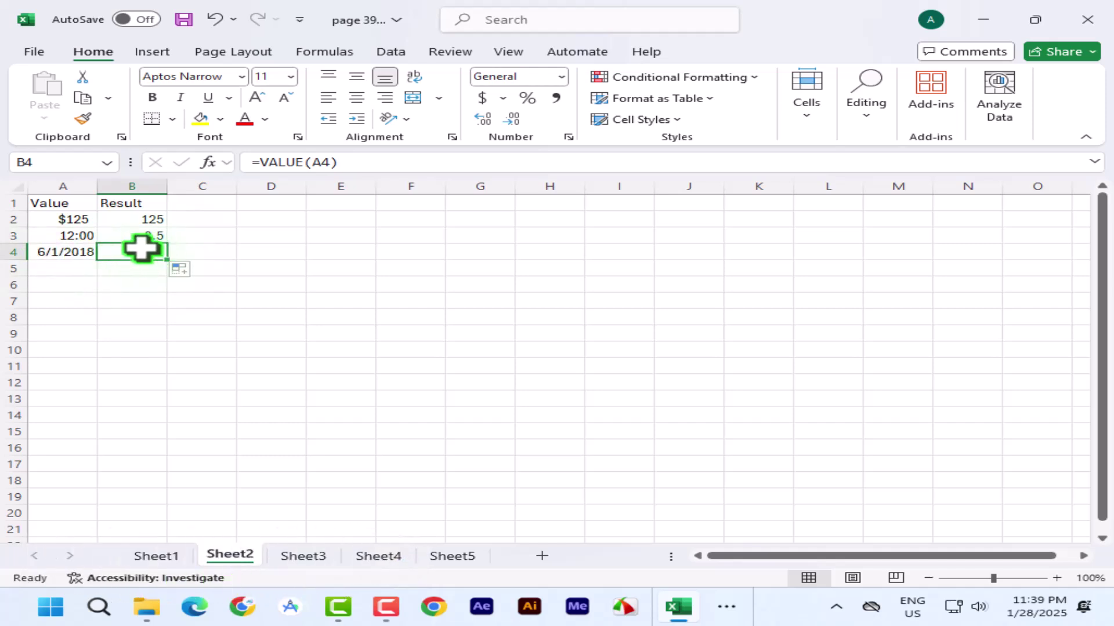
pyautogui.click(138, 220)
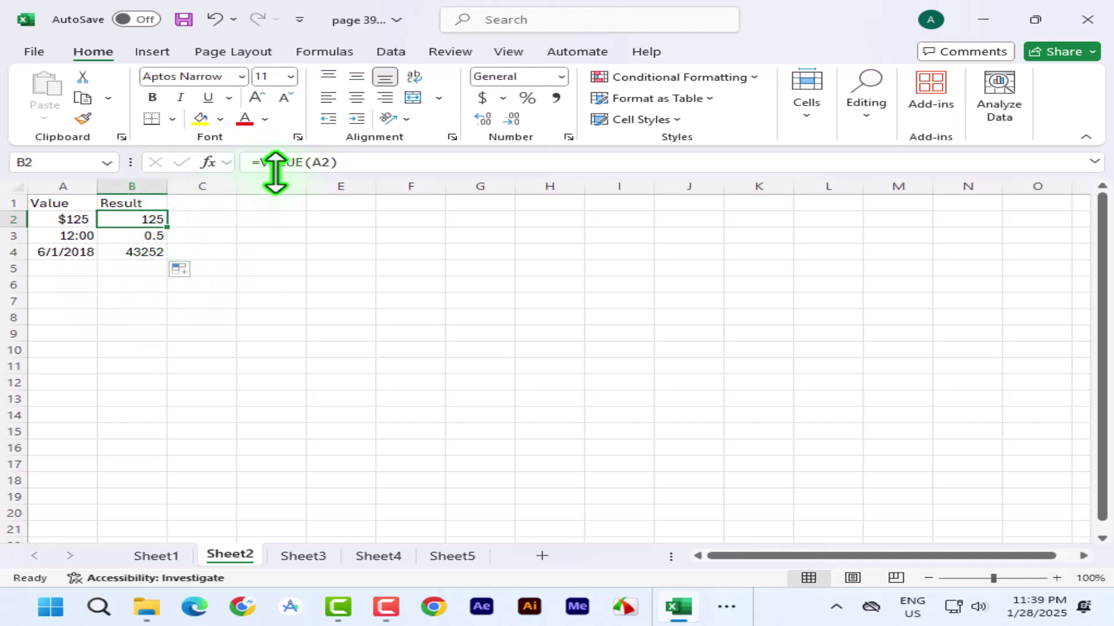
# - On Sheet3, enter a TEXT formula in B2 that formats the date in A2 as "dddd,mmmm,yyy"
pyautogui.click(307, 557)
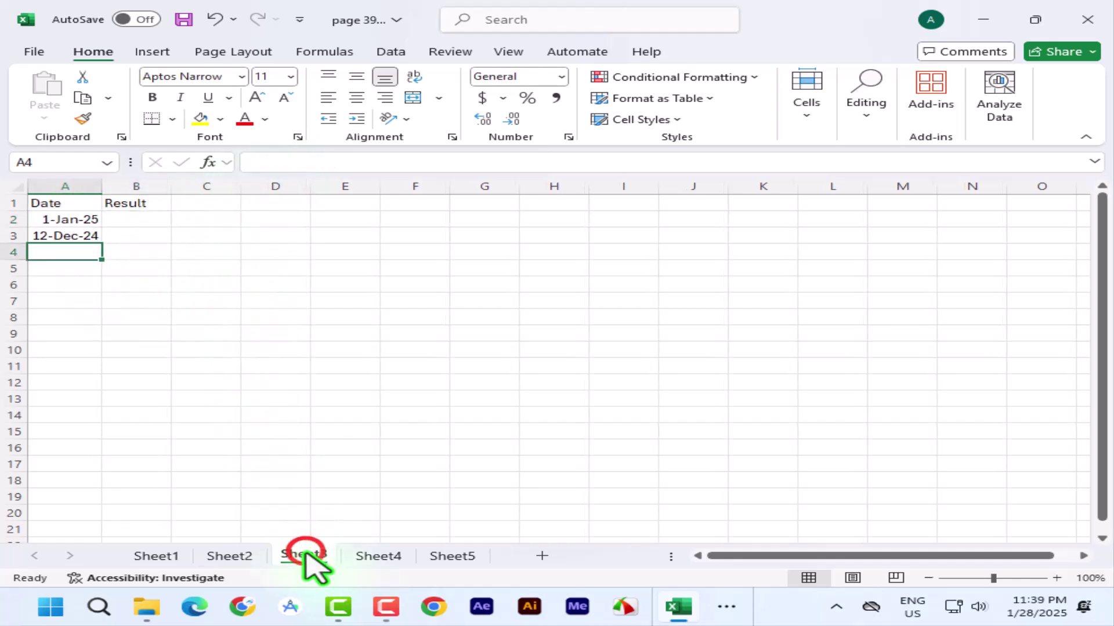
pyautogui.click(129, 220)
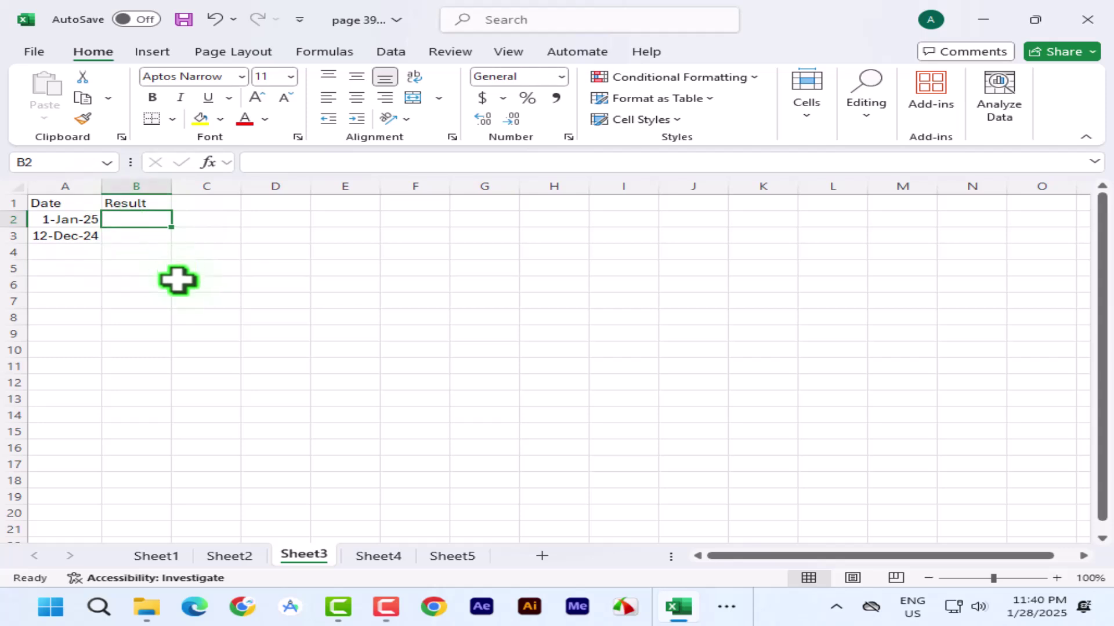
pyautogui.write('=')
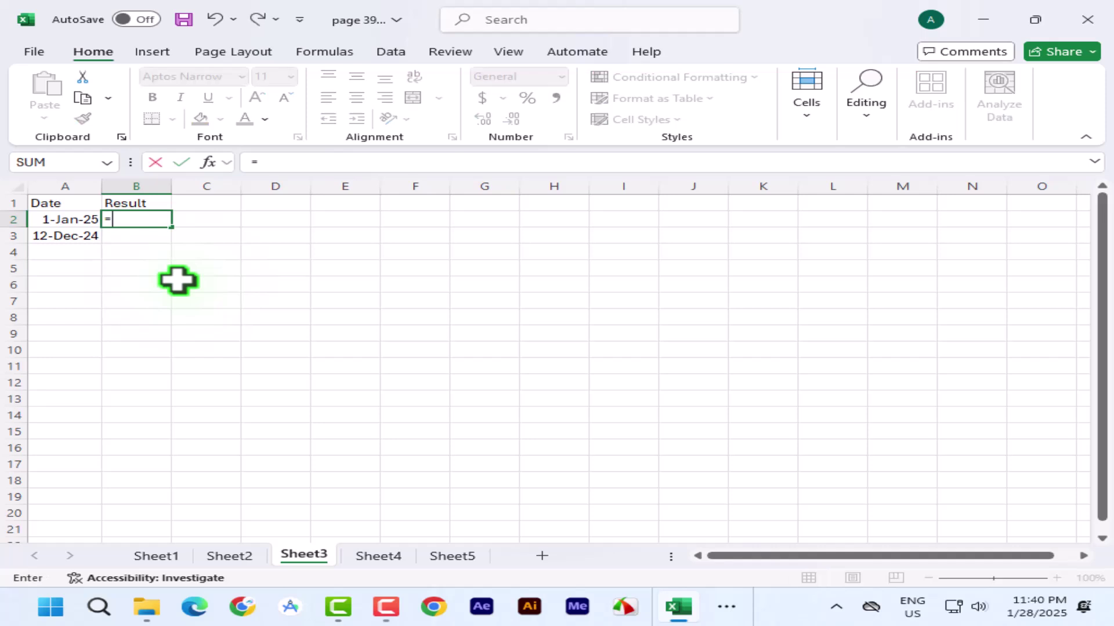
pyautogui.write('tex')
pyautogui.press('Tab')
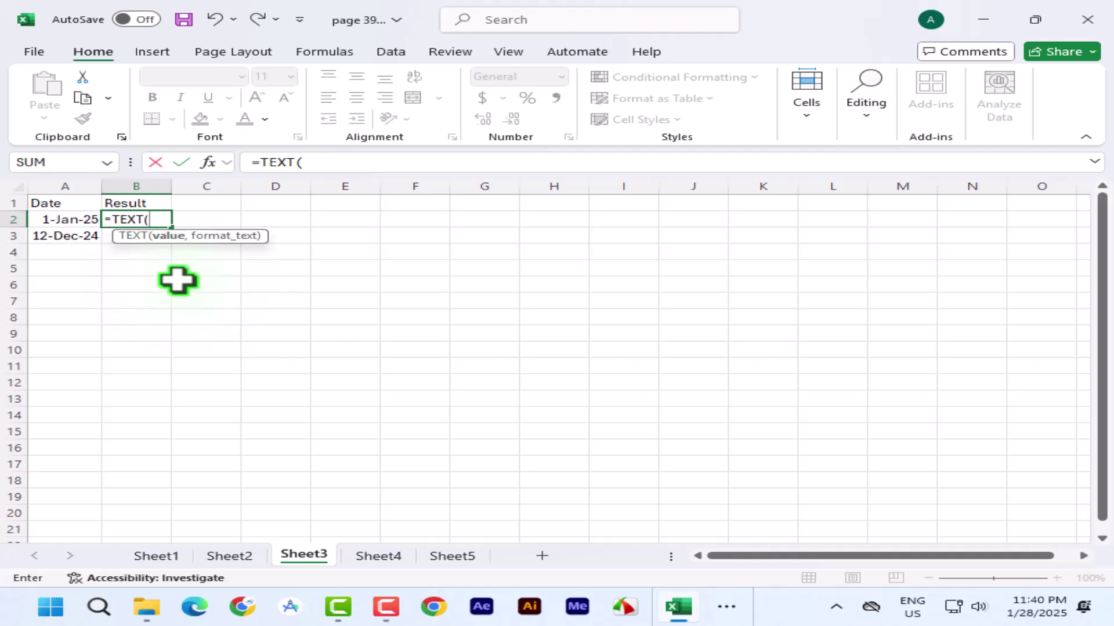
pyautogui.click(63, 219)
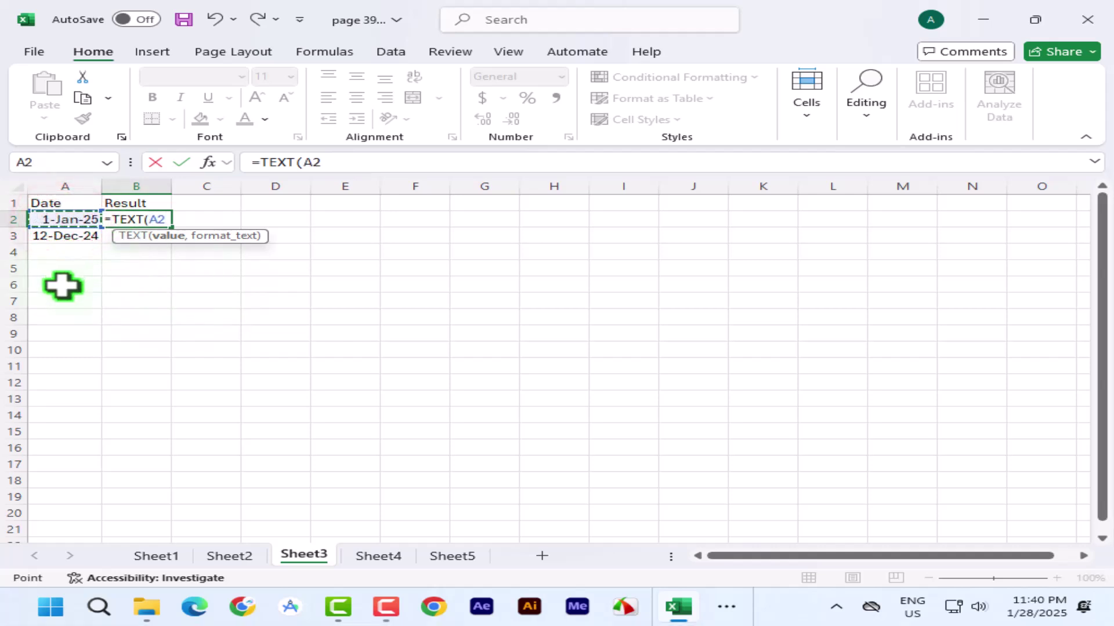
pyautogui.write(',"dddd')
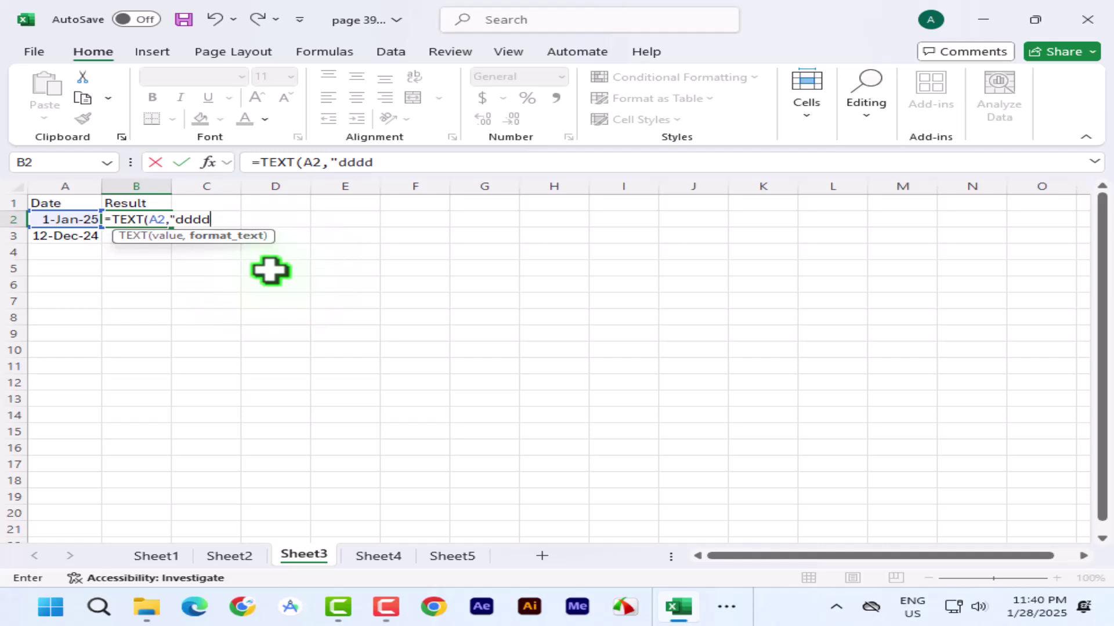
pyautogui.write(',mmmm,')
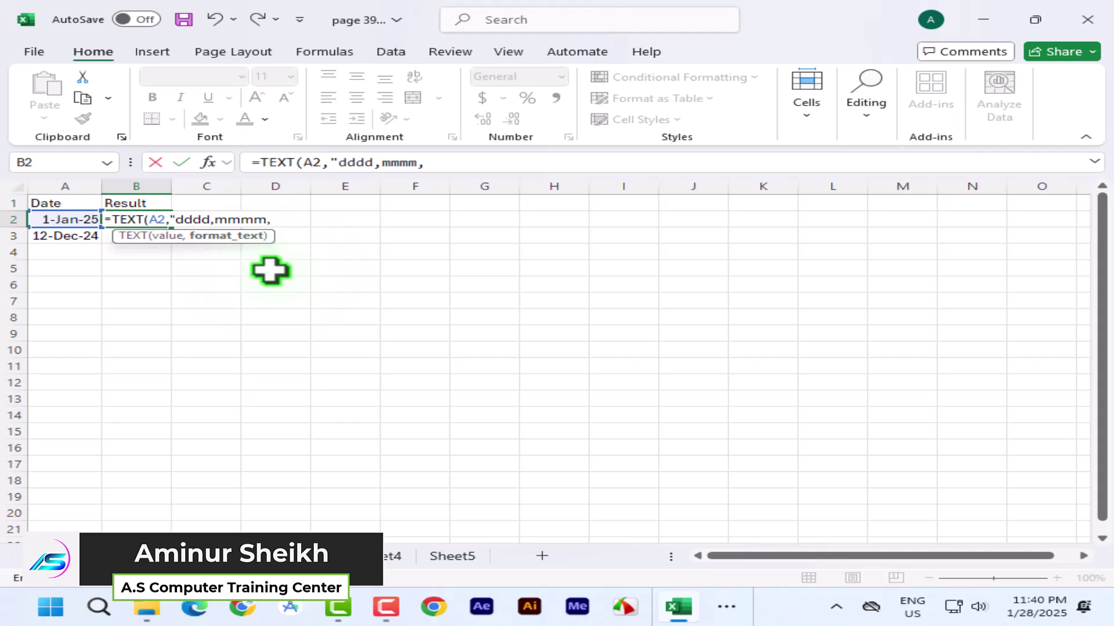
pyautogui.write('yyy')
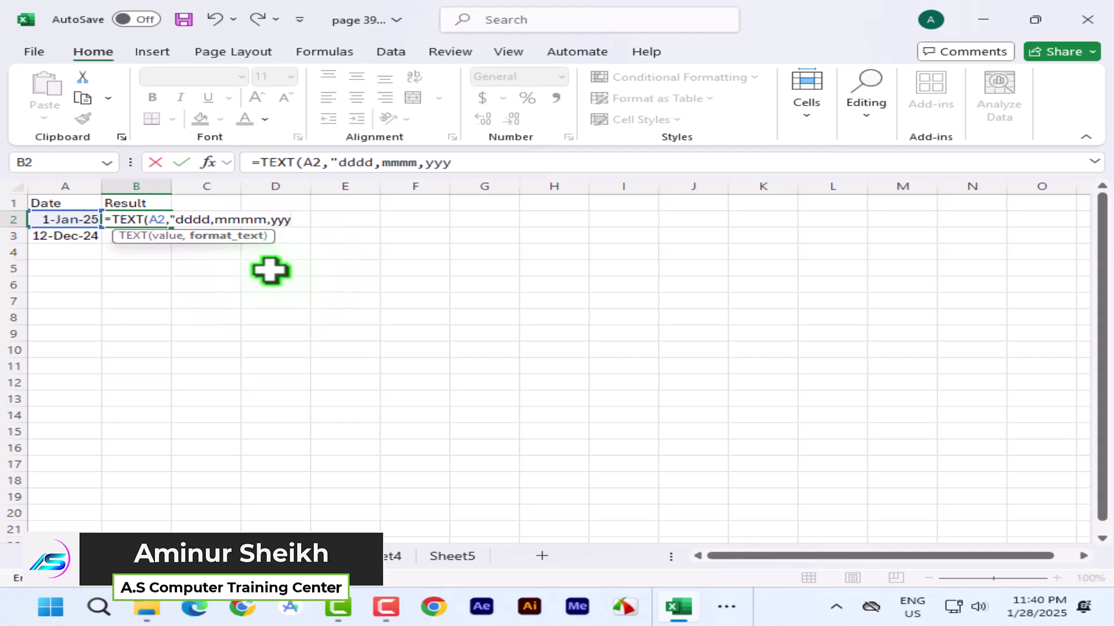
pyautogui.write('"')
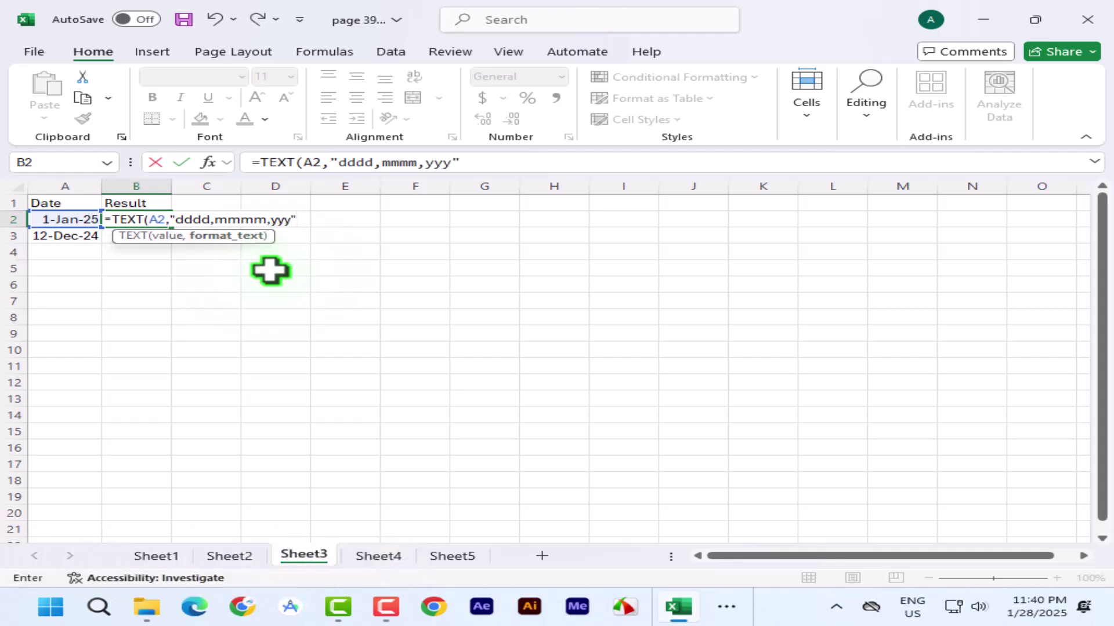
pyautogui.press('Return')
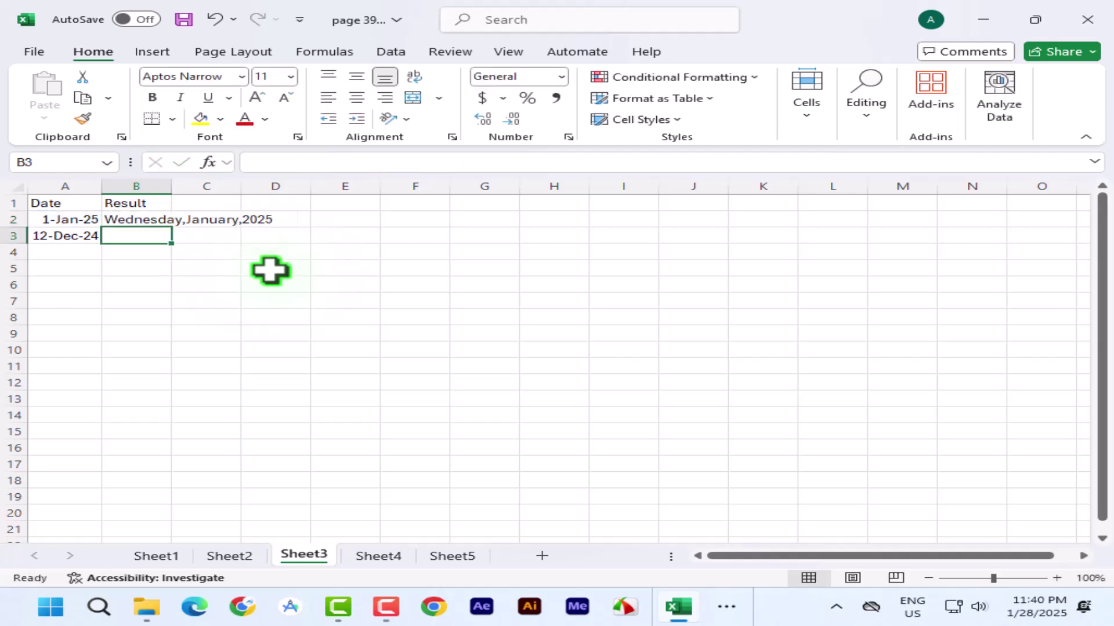
# - Autofit column B to its contents and fill the TEXT formula from B2 down to B3
pyautogui.doubleClick(171, 186)
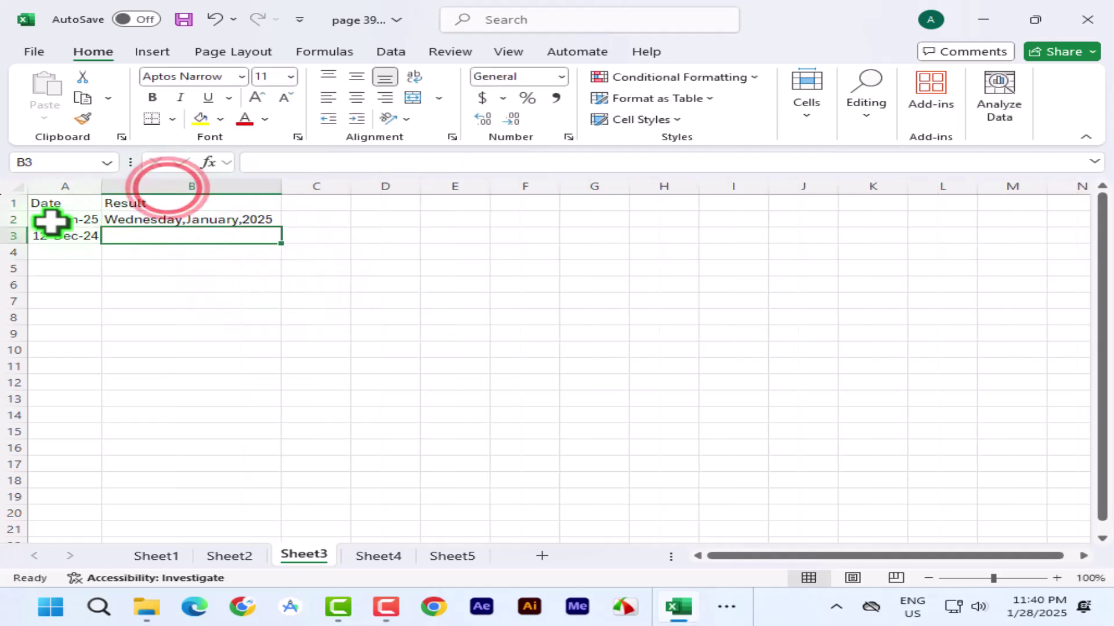
pyautogui.click(148, 219)
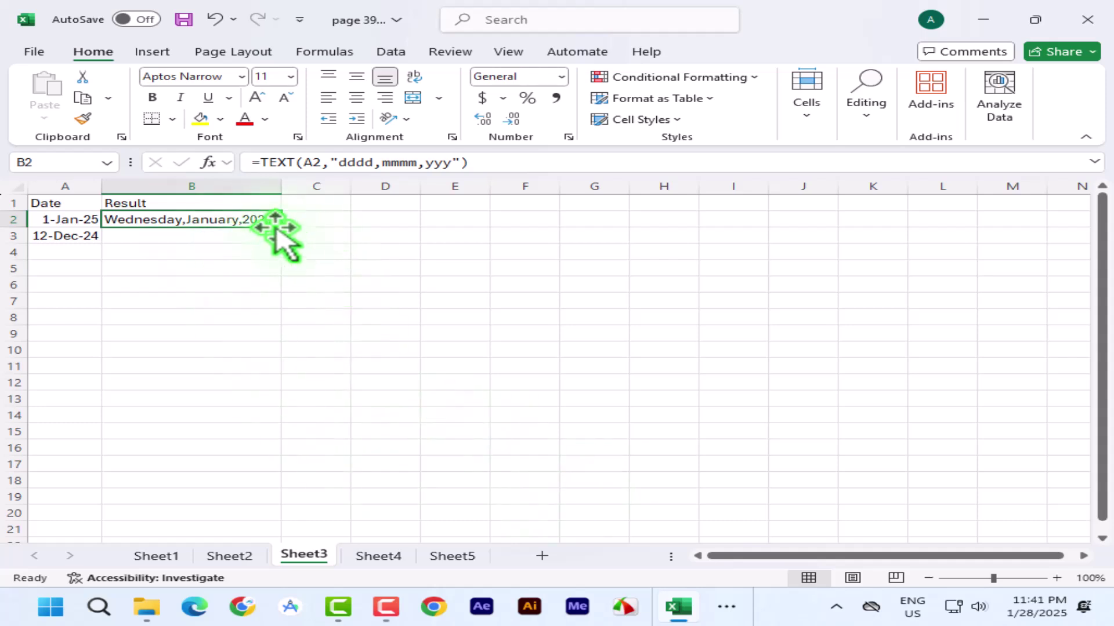
pyautogui.moveTo(282, 227); pyautogui.dragTo(284, 244)
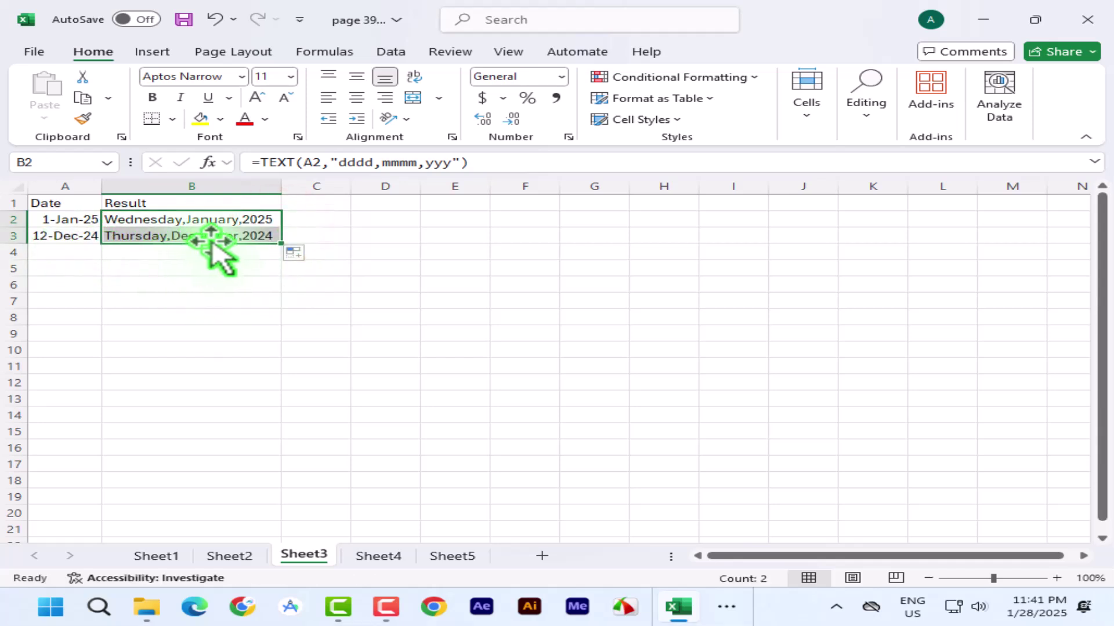
pyautogui.click(59, 219)
pyautogui.click(125, 220)
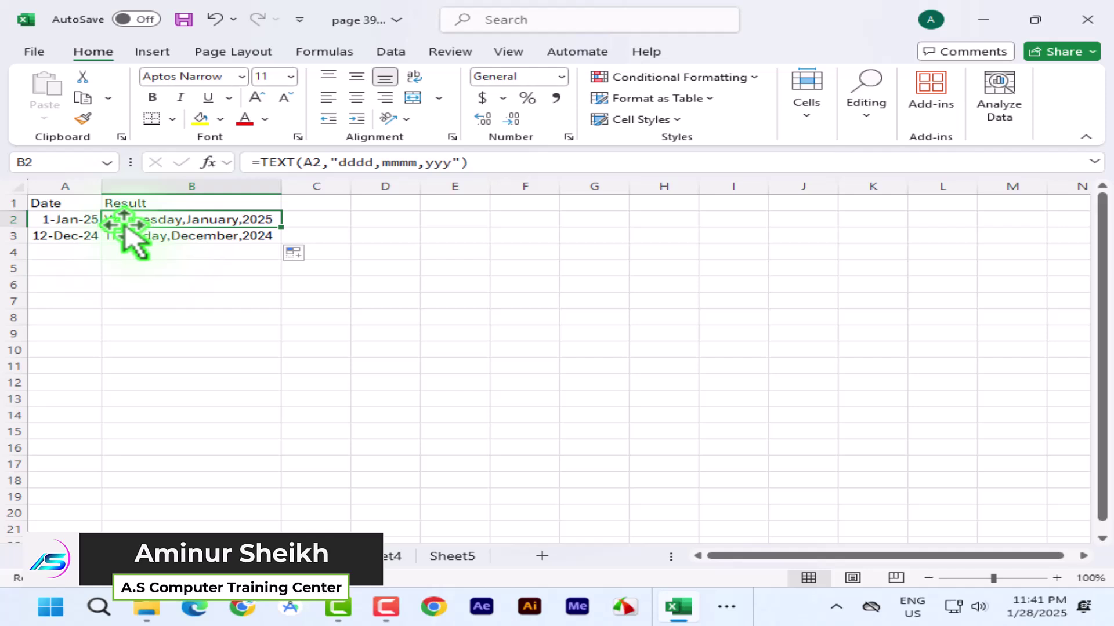
# - Open Sheet4 and select the empty result cell B2
pyautogui.click(390, 556)
pyautogui.click(184, 219)
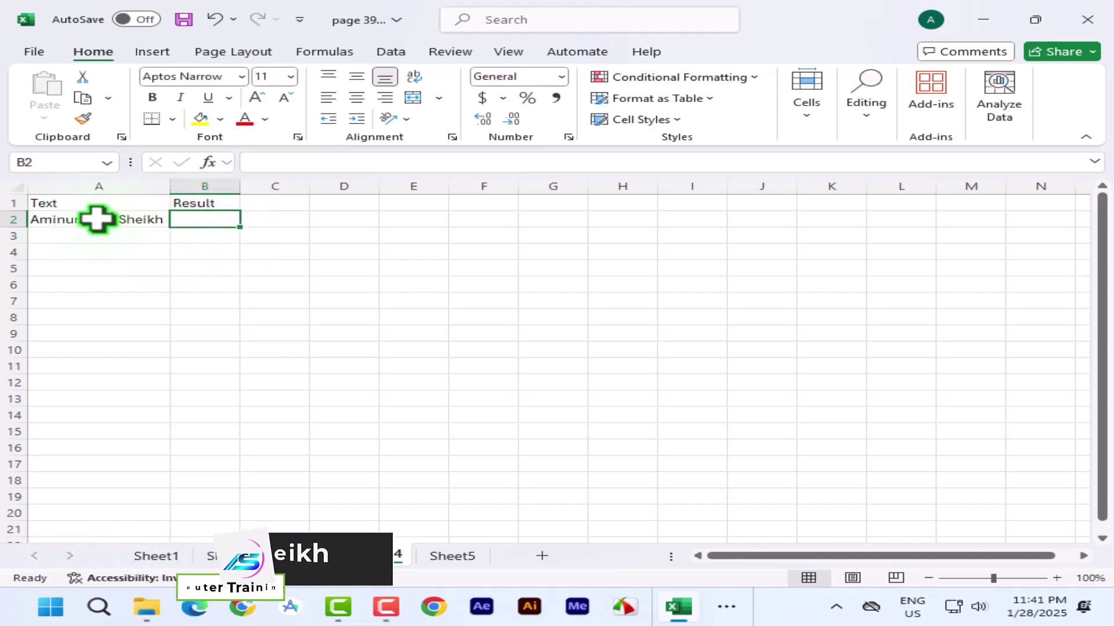
# - Switch to Screen Marker & Recorder, outline the gap between the words in A2 with a pink rectangle, and close the marker
pyautogui.click(725, 606)
pyautogui.click(735, 549)
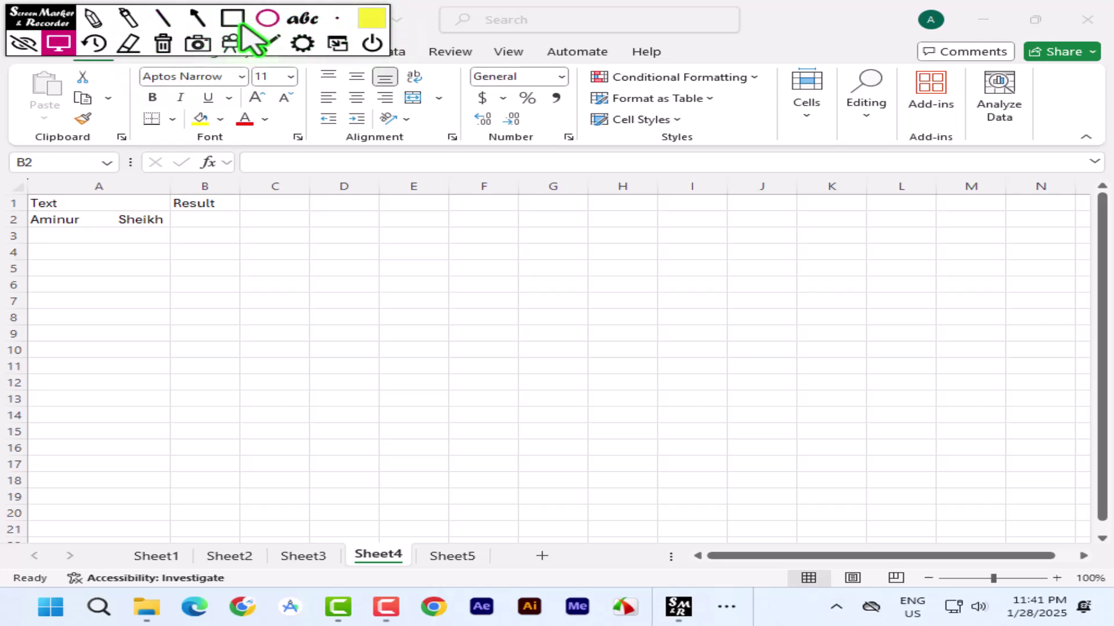
pyautogui.click(366, 19)
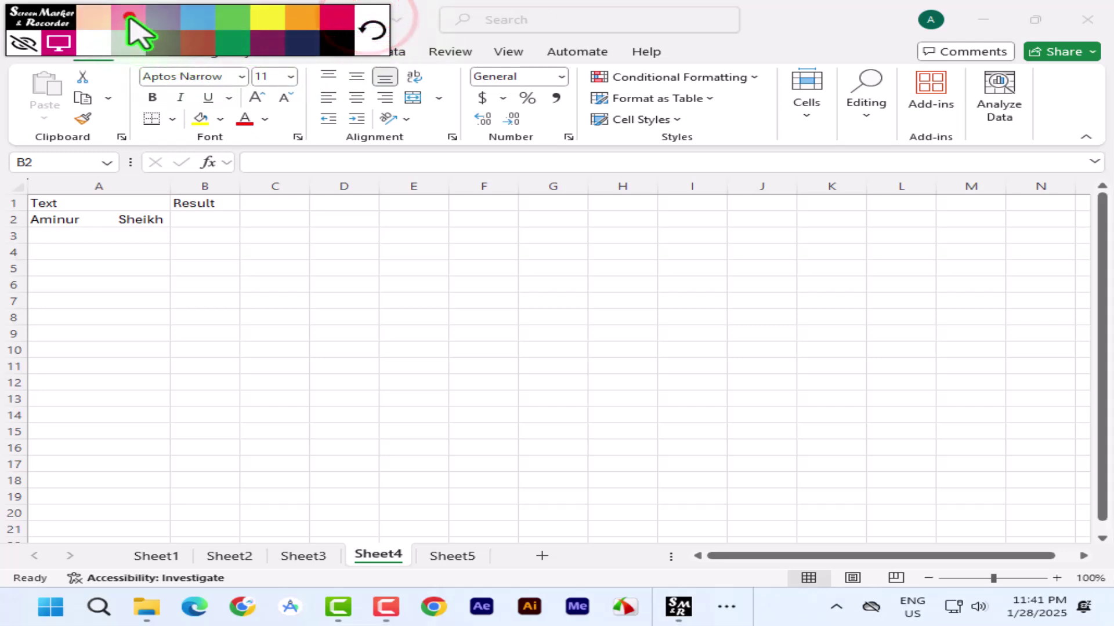
pyautogui.click(121, 23)
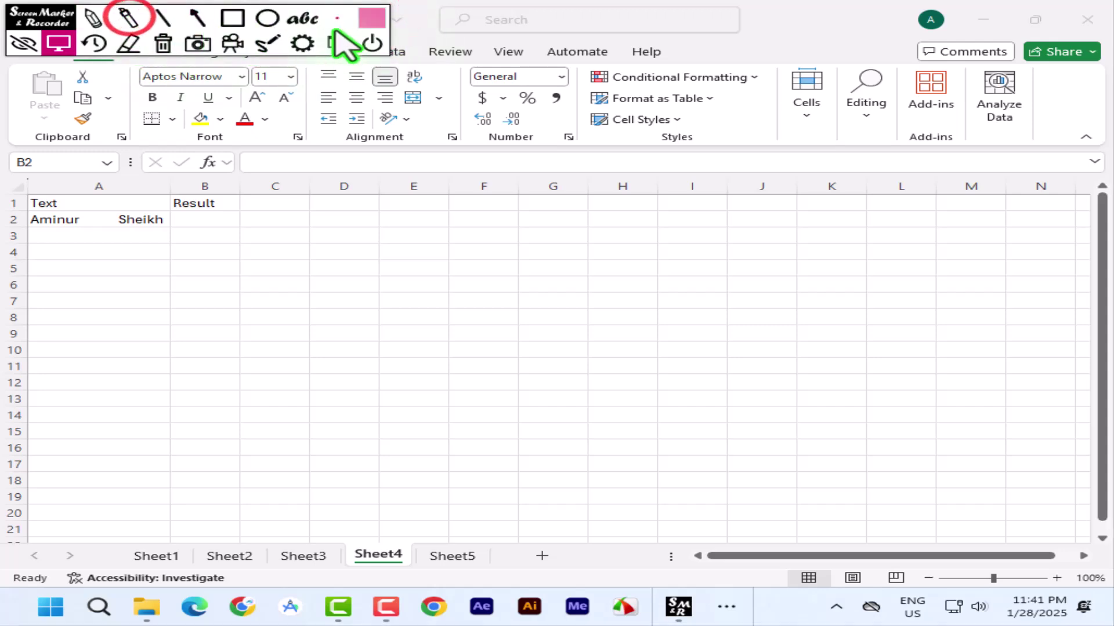
pyautogui.click(233, 18)
pyautogui.moveTo(78, 207)
pyautogui.mouseDown()
pyautogui.moveTo(90, 230)
pyautogui.moveTo(123, 232)
pyautogui.mouseUp()
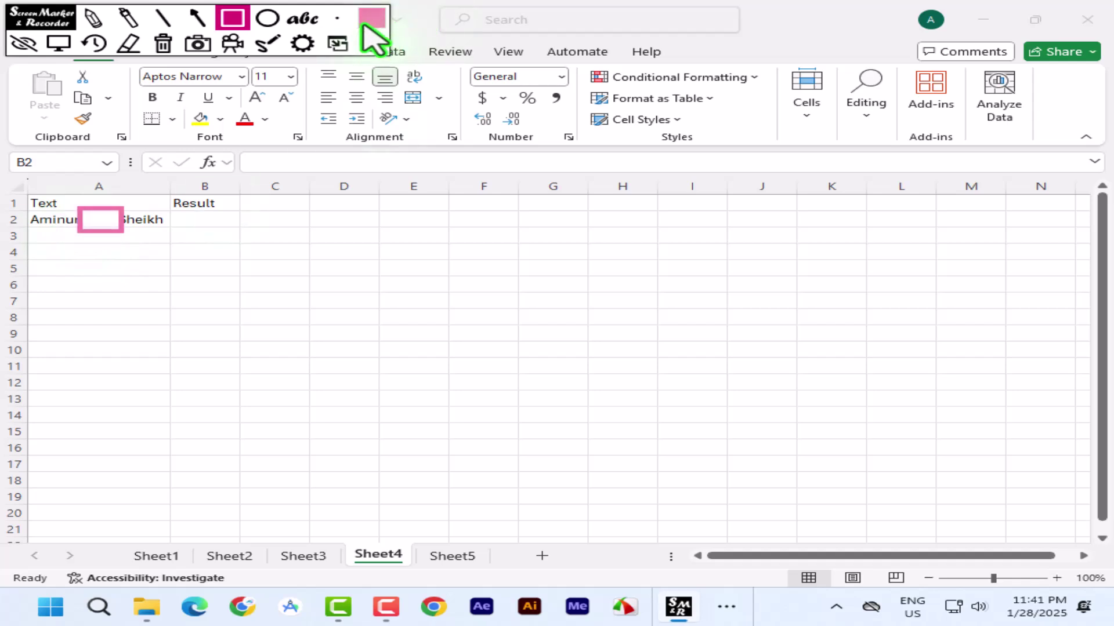
pyautogui.click(371, 43)
pyautogui.click(535, 358)
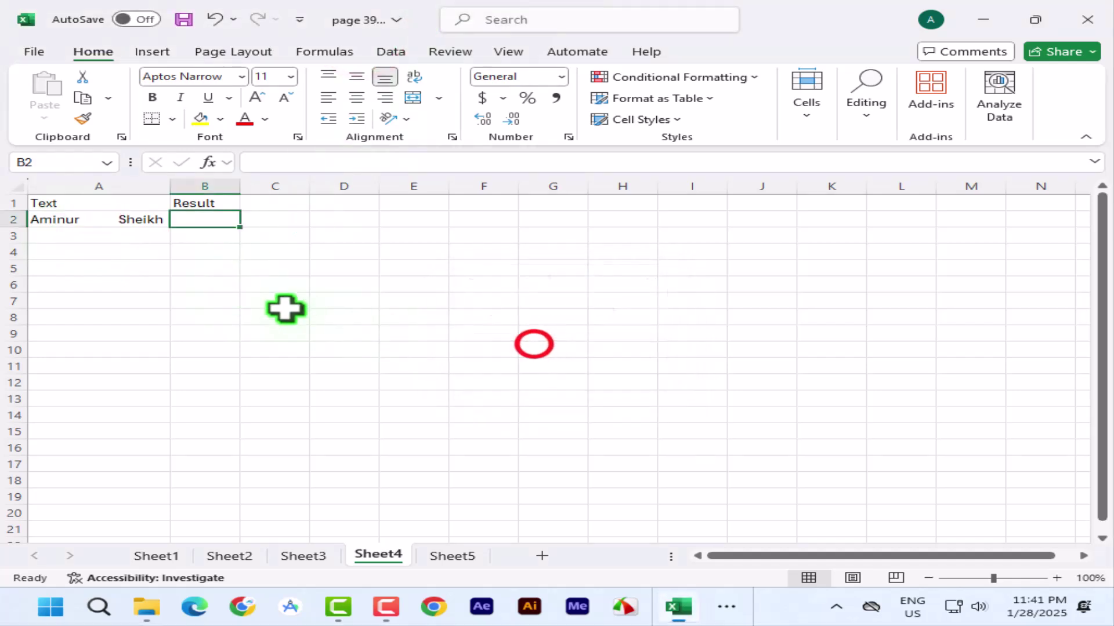
# - Enter a TRIM formula in B2 that removes the extra spaces from the text in A2, and autofit column B
pyautogui.write('=')
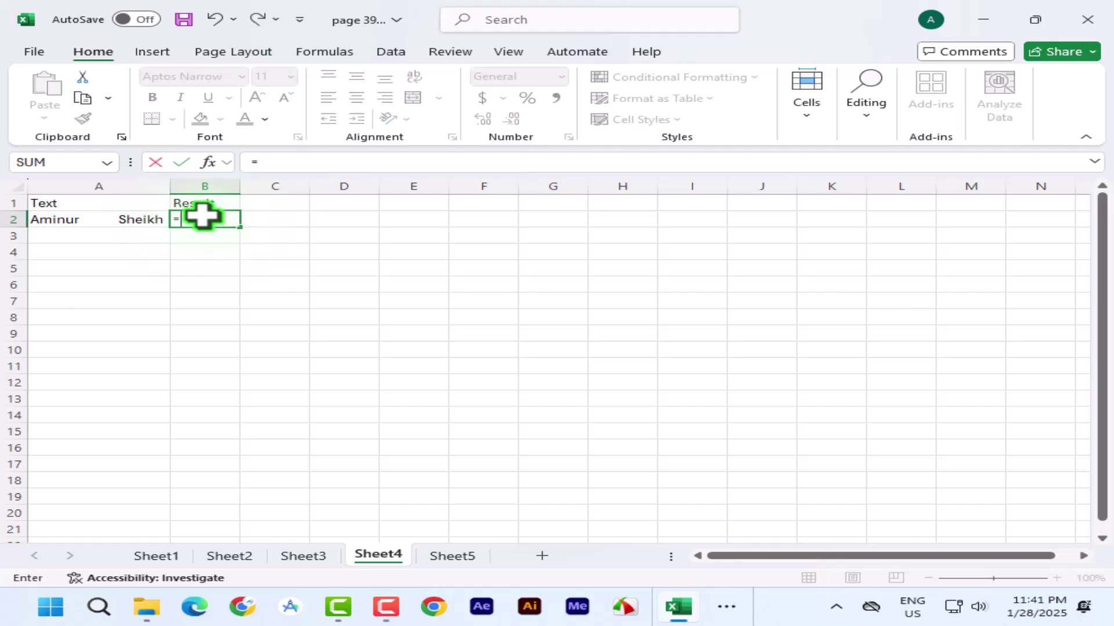
pyautogui.write('tr')
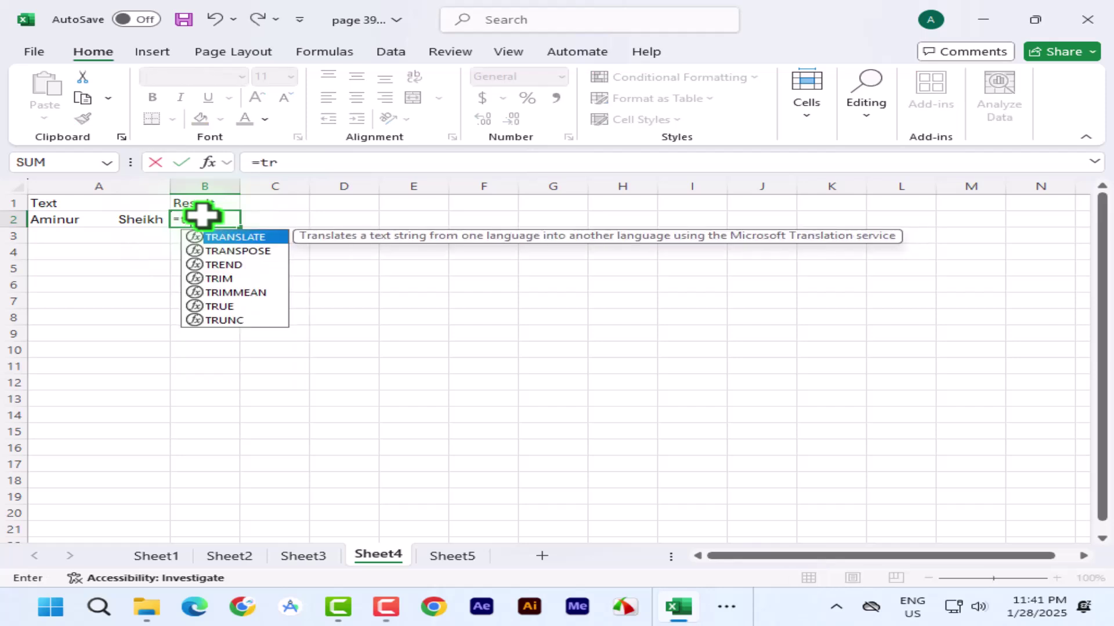
pyautogui.write('i')
pyautogui.press('Tab')
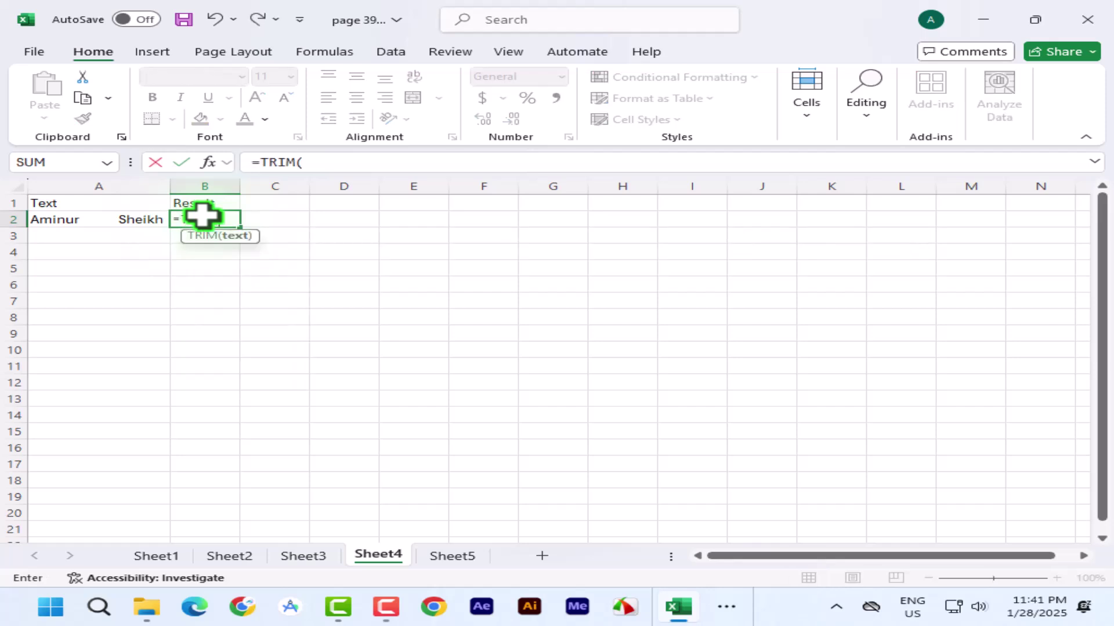
pyautogui.click(106, 220)
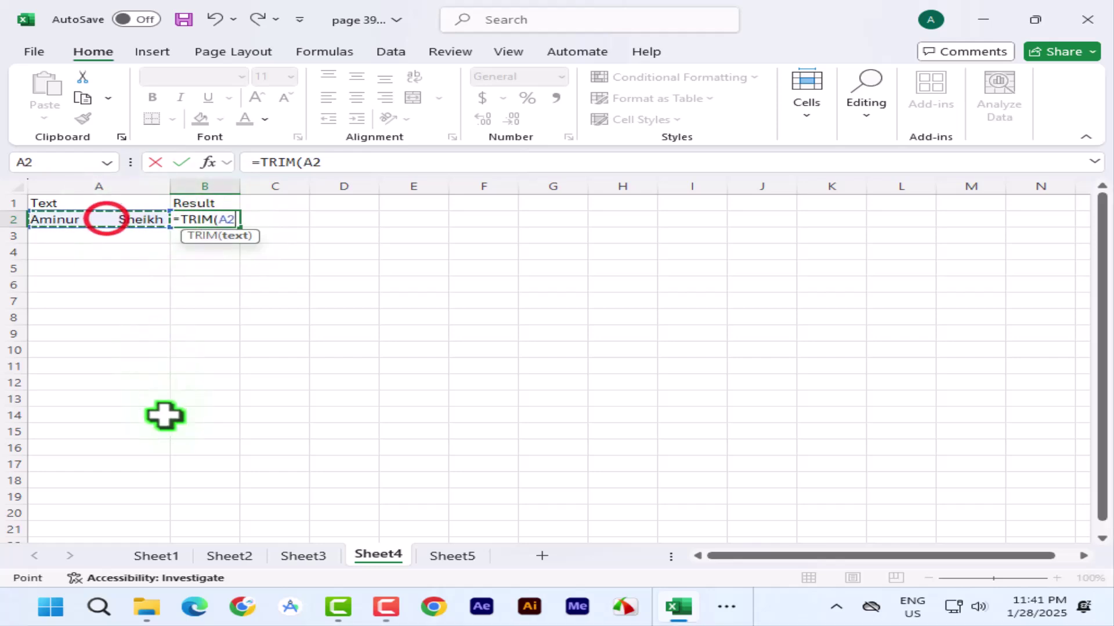
pyautogui.press('Return')
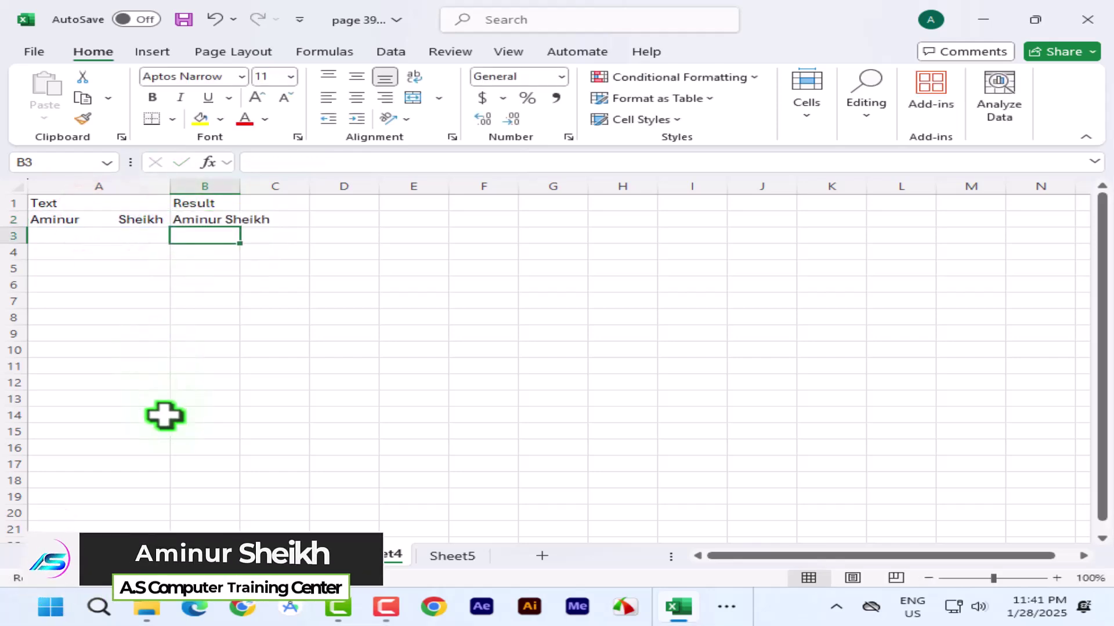
pyautogui.doubleClick(239, 185)
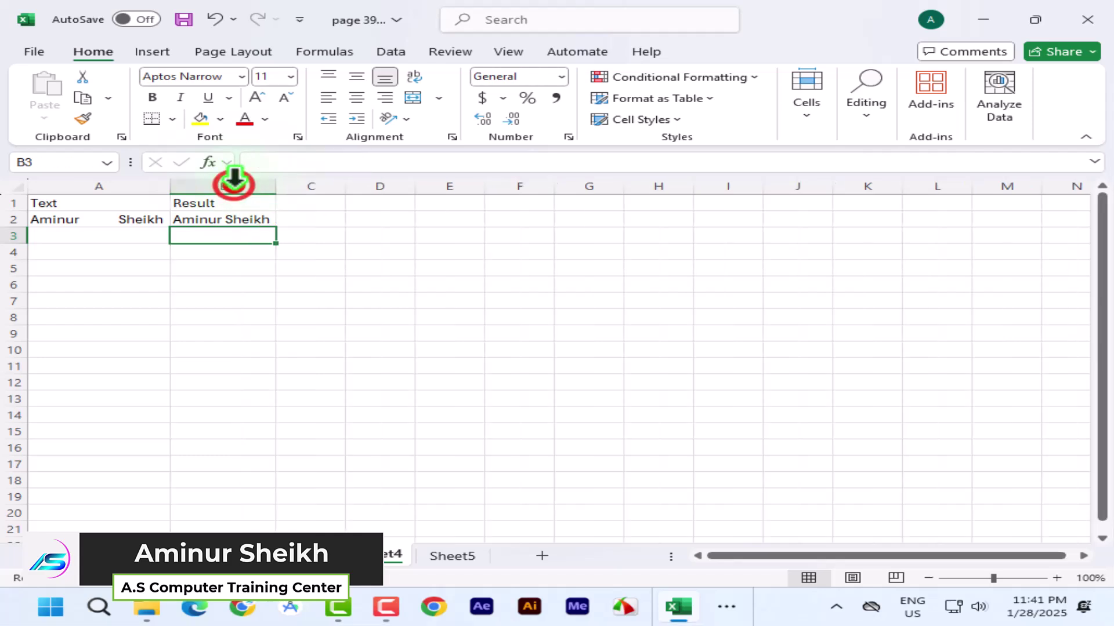
pyautogui.click(225, 218)
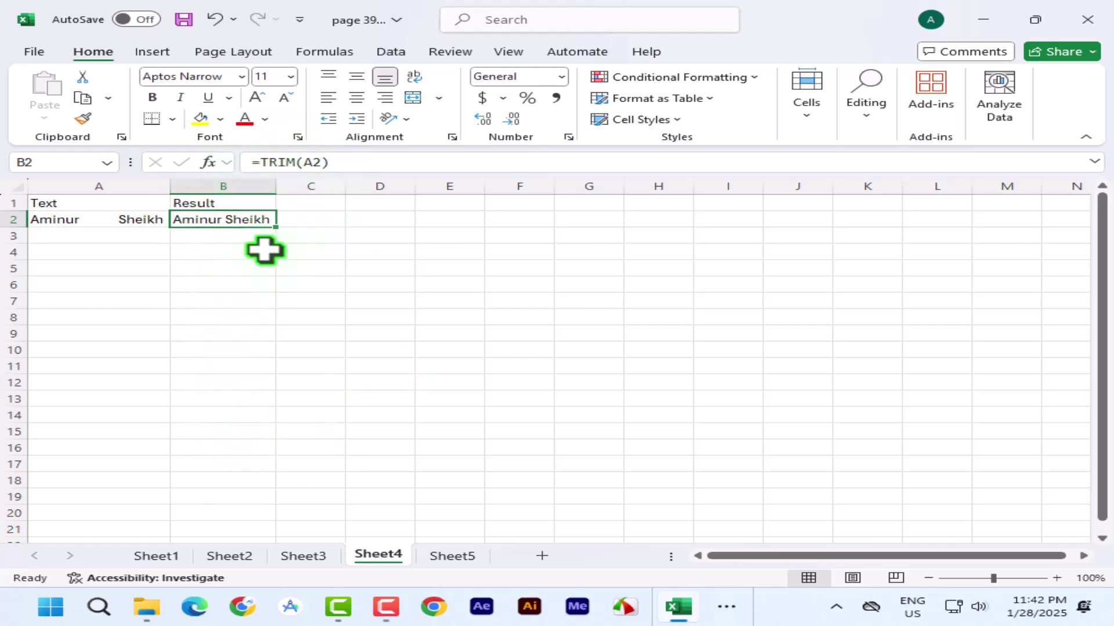
# - On Sheet5, review the entries in A2:D3 and turn on text wrapping for the whole Result column E
pyautogui.click(452, 556)
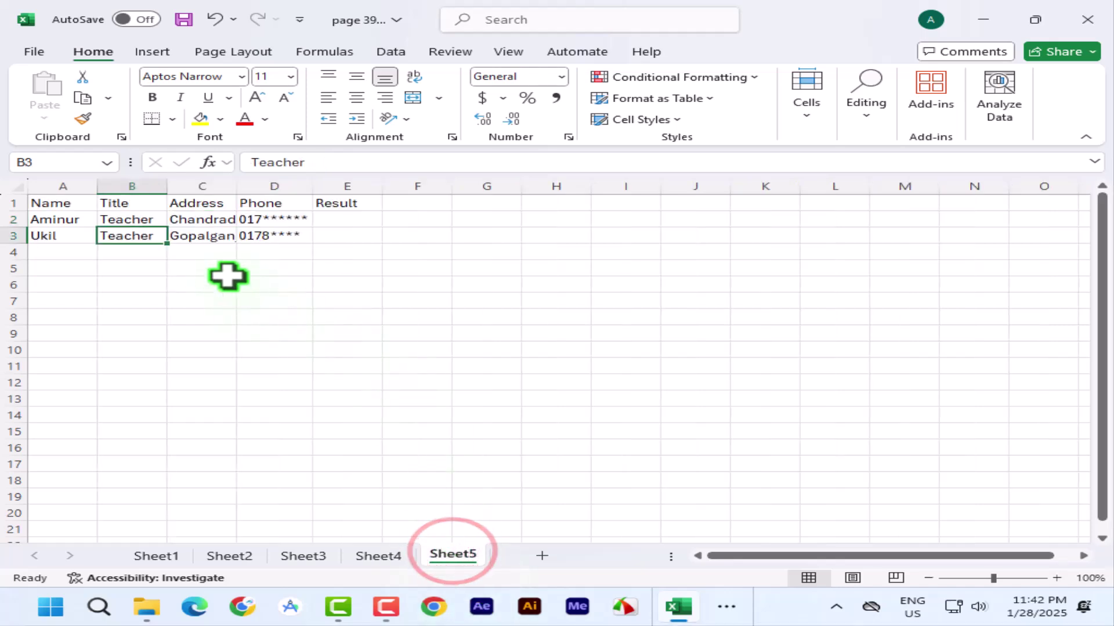
pyautogui.moveTo(56, 216); pyautogui.dragTo(290, 234)
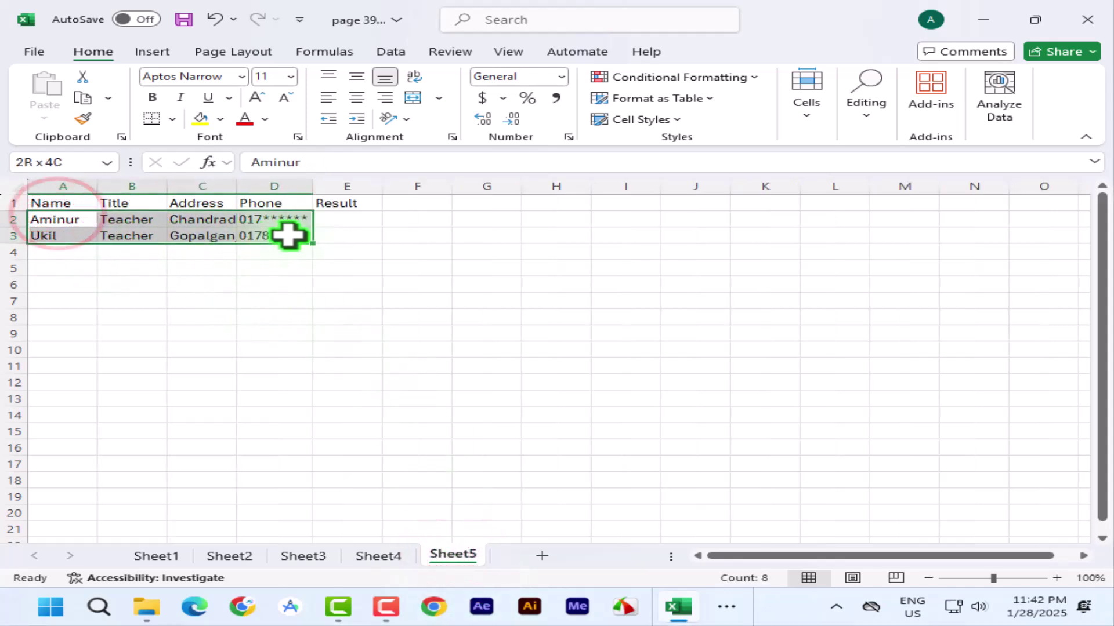
pyautogui.click(61, 218)
pyautogui.moveTo(61, 218); pyautogui.dragTo(288, 232)
pyautogui.click(330, 216)
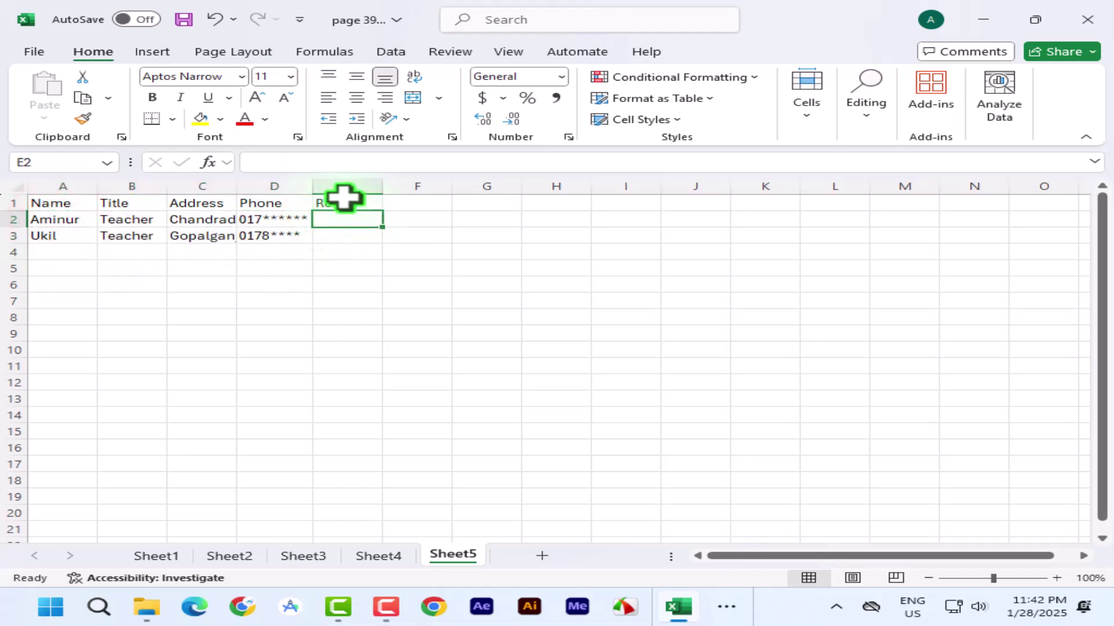
pyautogui.click(346, 217)
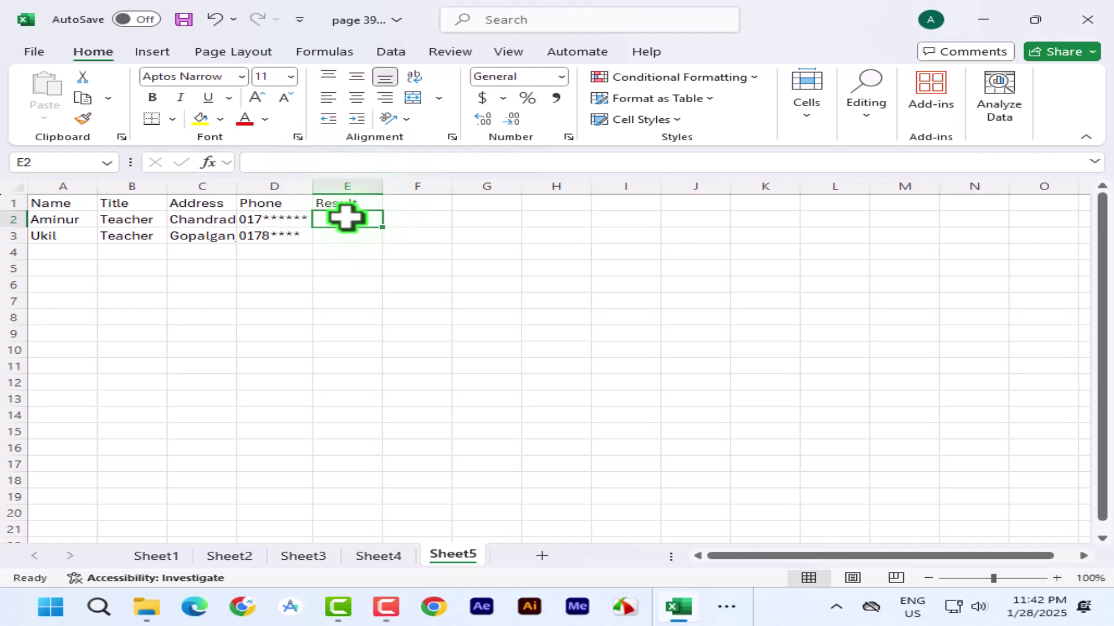
pyautogui.click(345, 184)
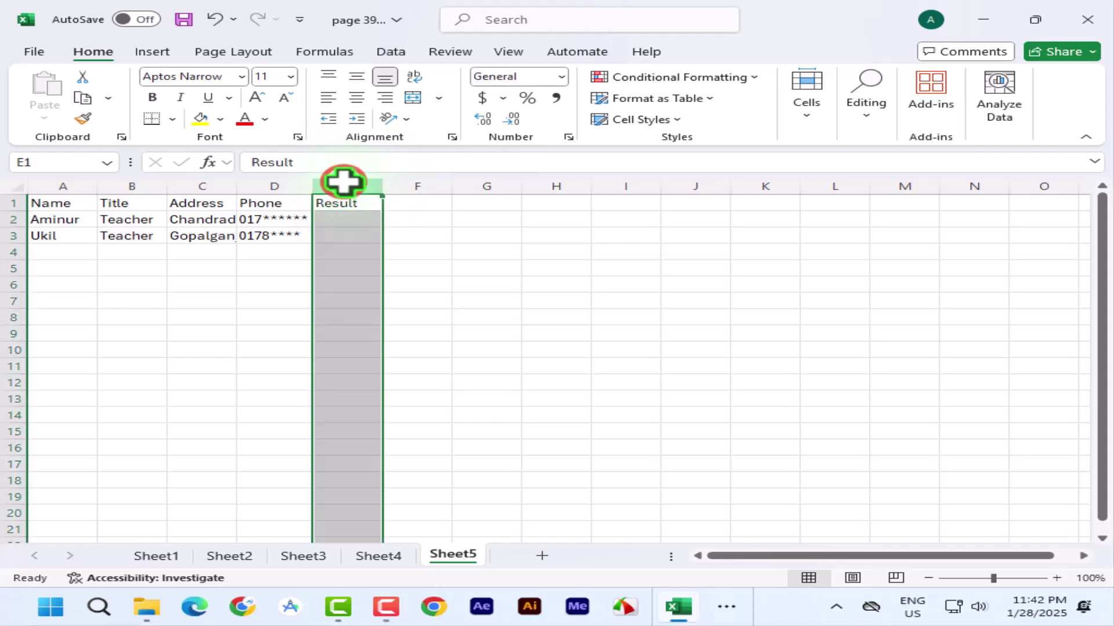
pyautogui.click(415, 79)
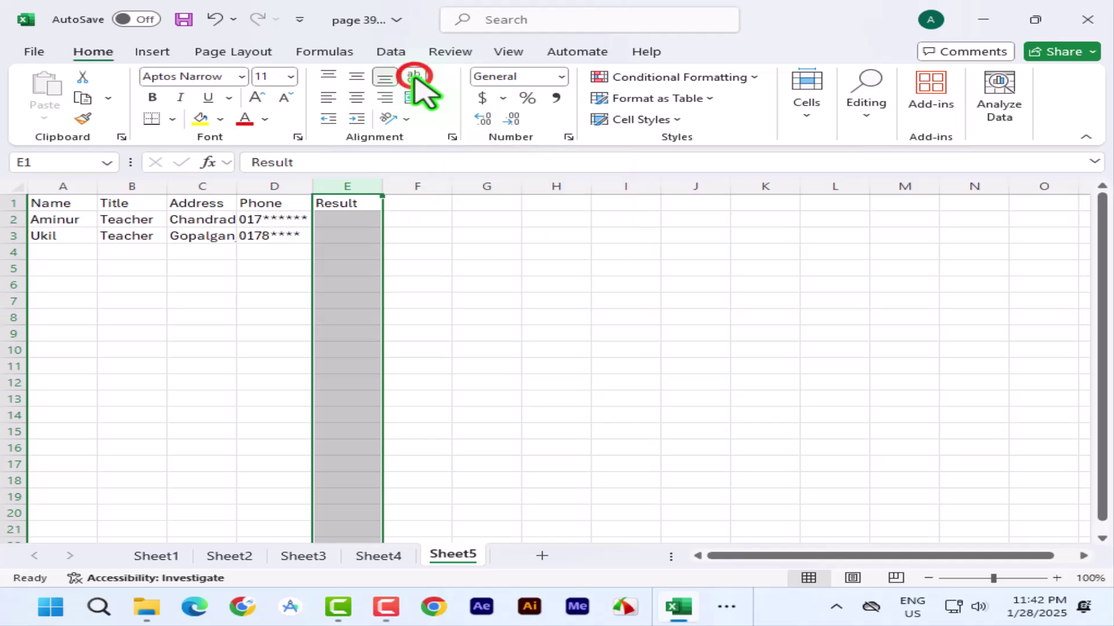
# - Begin a formula in E2 that joins A2 with a CHAR(10) line break, and copy its &CHAR(10) part for reuse
pyautogui.click(332, 219)
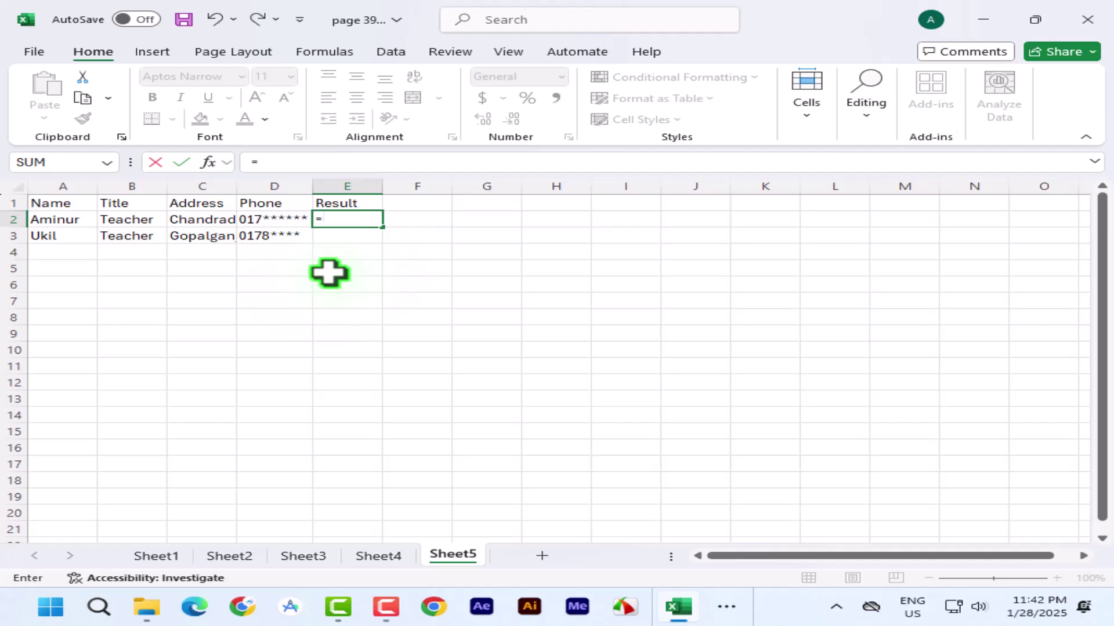
pyautogui.click(61, 220)
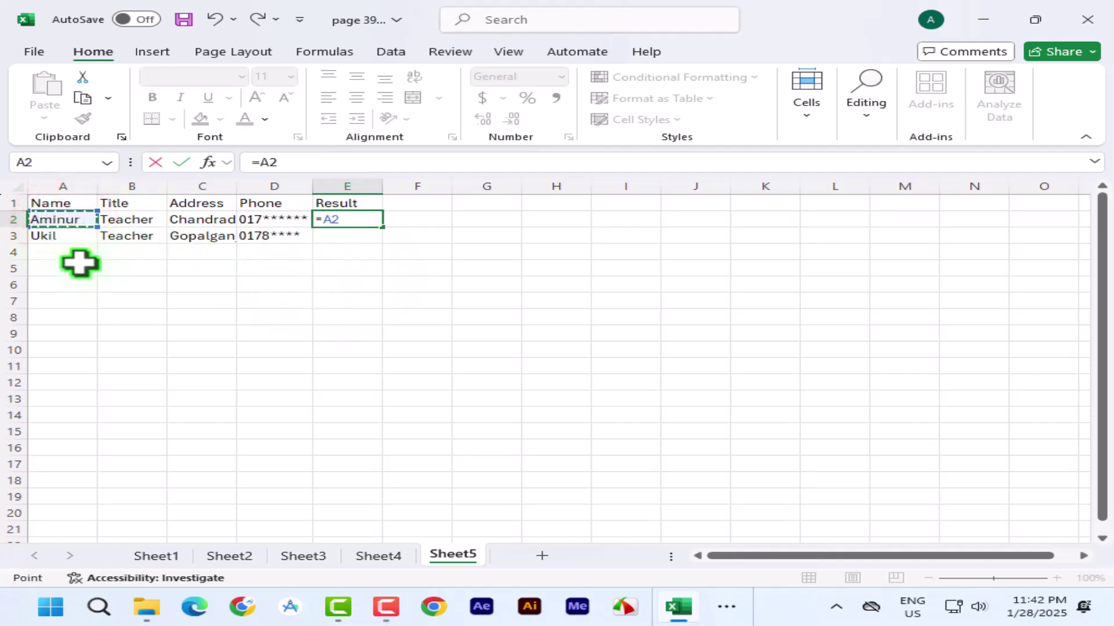
pyautogui.write('&ch')
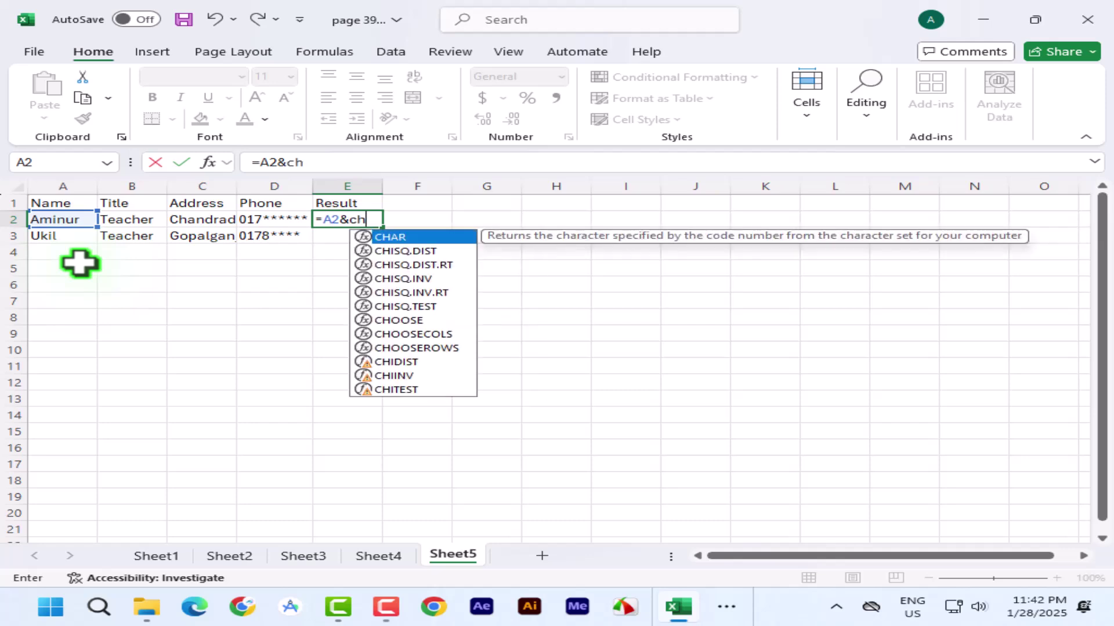
pyautogui.press('Tab')
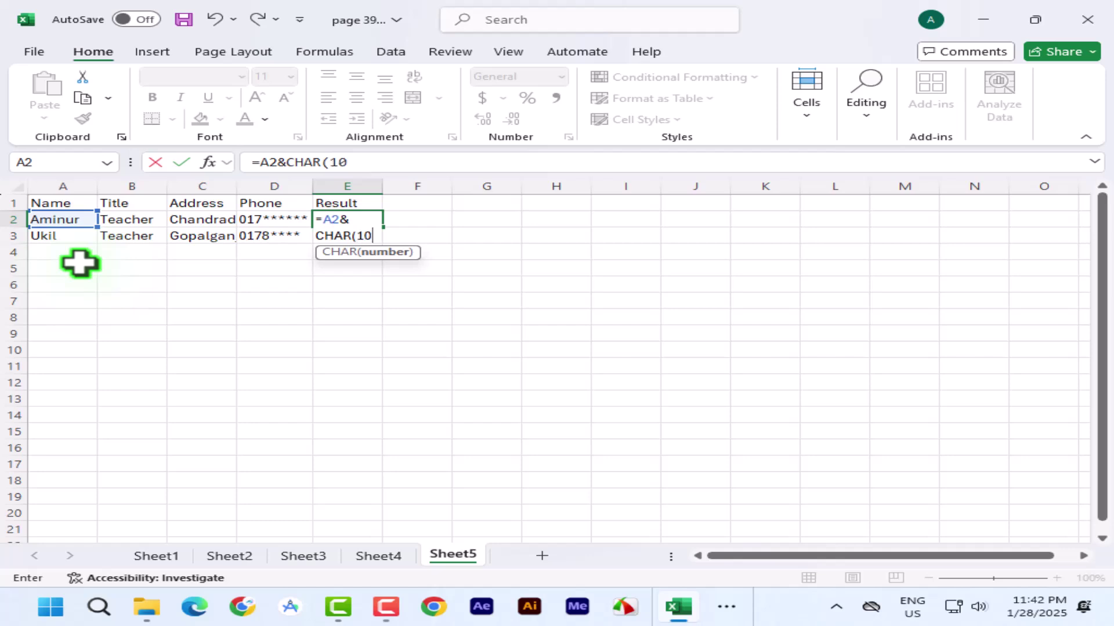
pyautogui.write('10)')
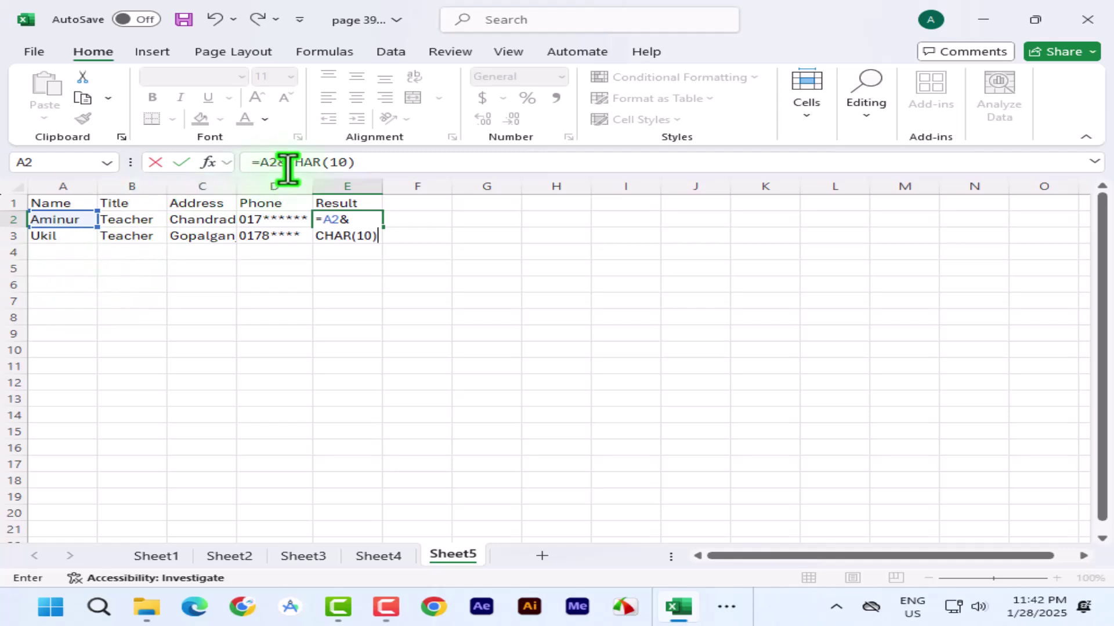
pyautogui.moveTo(277, 162); pyautogui.dragTo(371, 162)
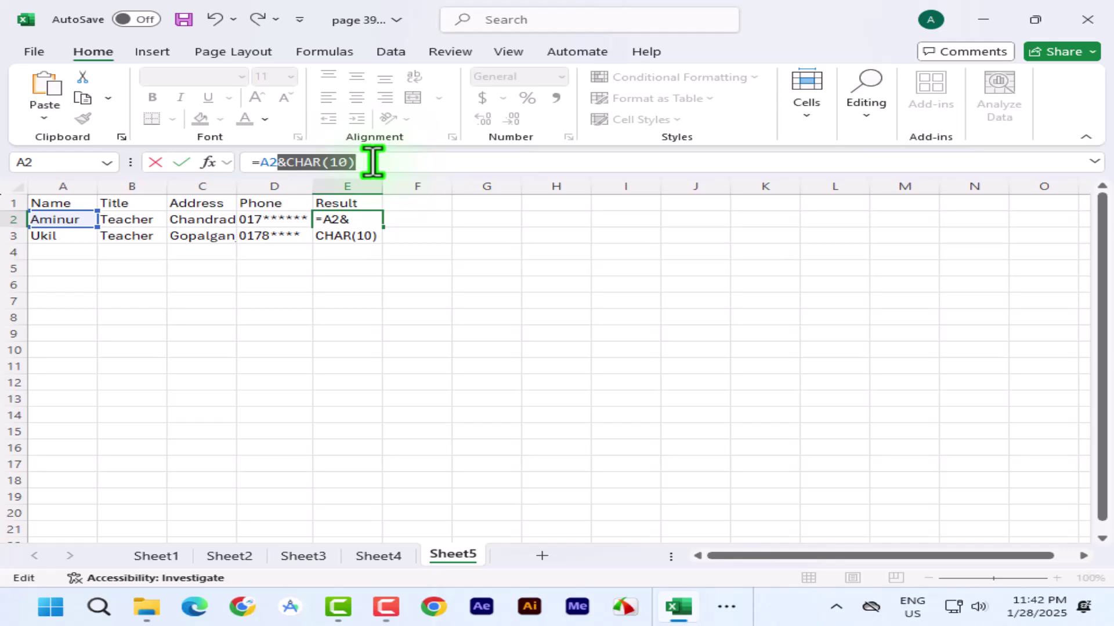
pyautogui.click(366, 162)
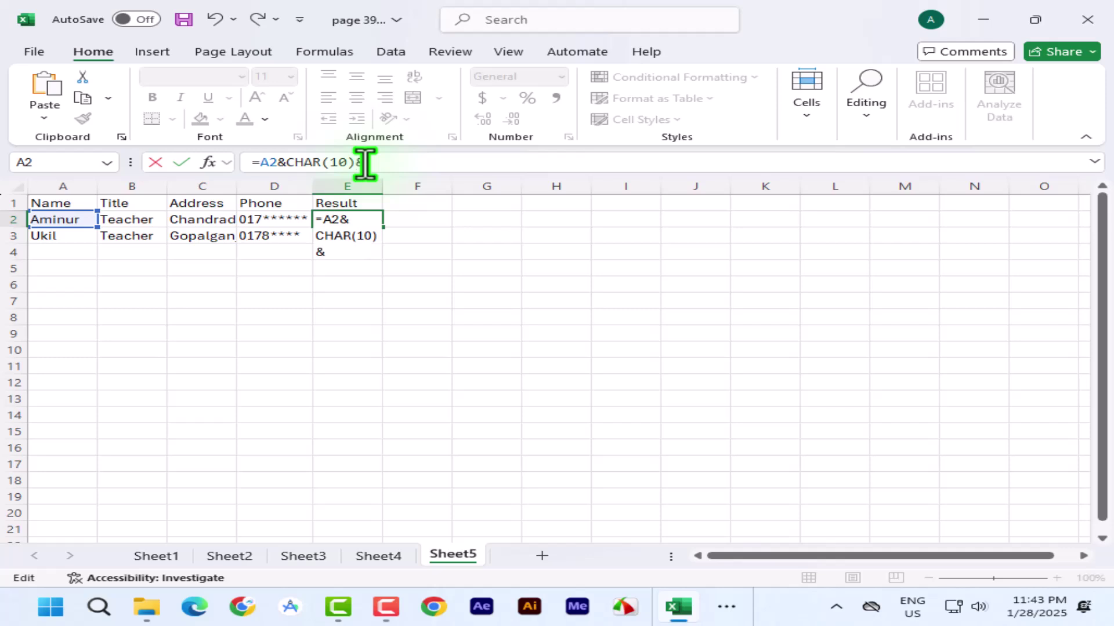
# - Complete the E2 formula by appending B2, C2 and D2 with &CHAR(10)& between them and no trailing CHAR(10)
pyautogui.click(121, 220)
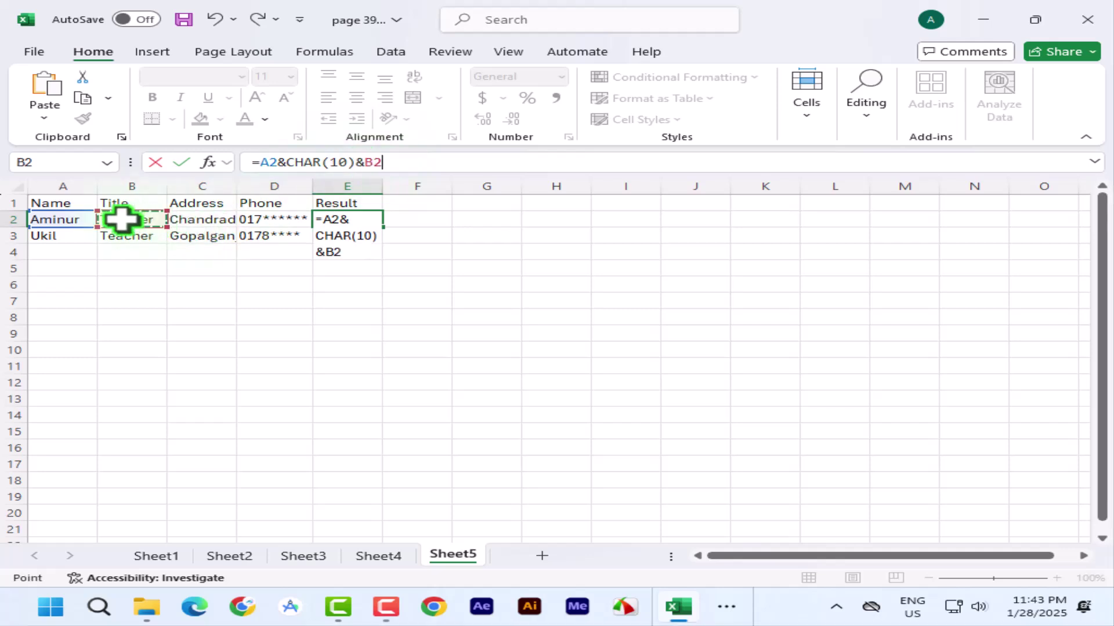
pyautogui.write('&CHAR(10)&')
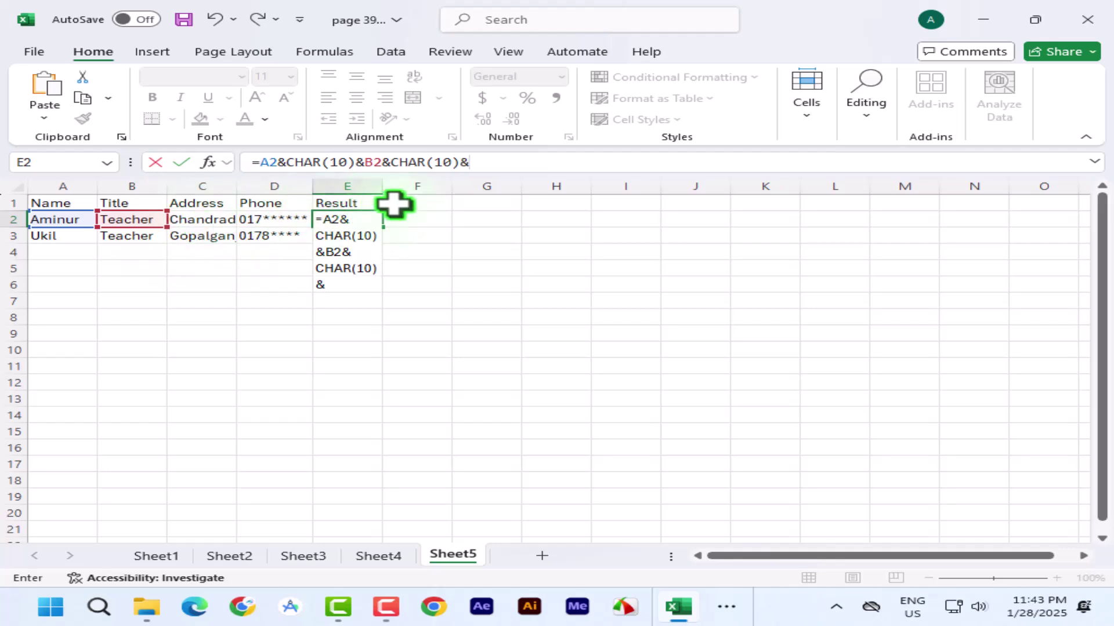
pyautogui.click(199, 219)
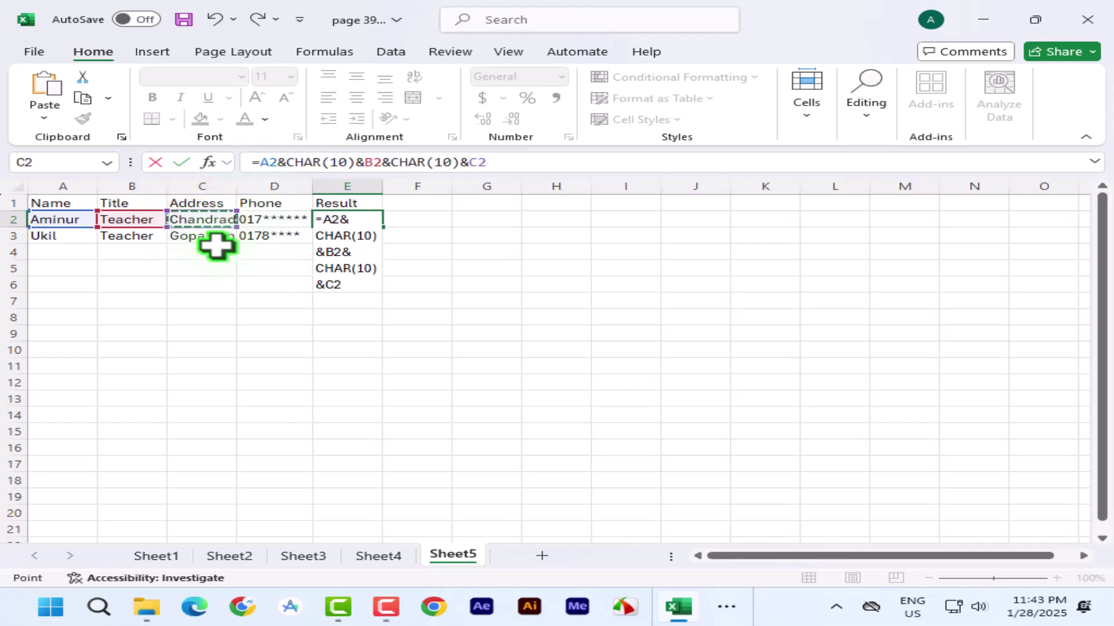
pyautogui.write('&CHAR(10)')
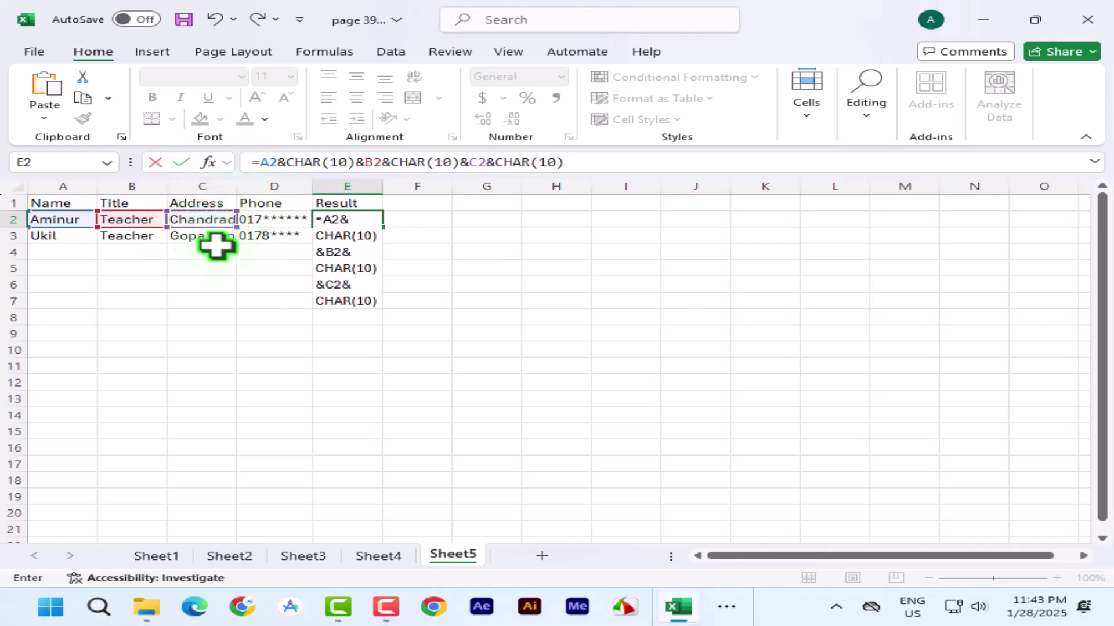
pyautogui.write('&')
pyautogui.click(271, 219)
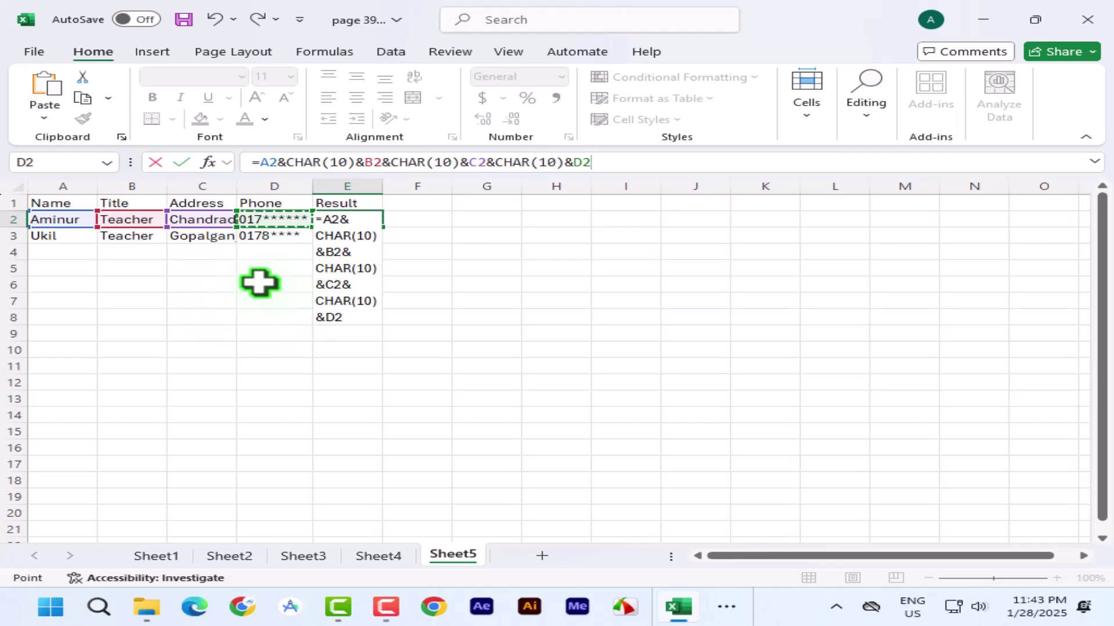
pyautogui.write('&CHAR(10)')
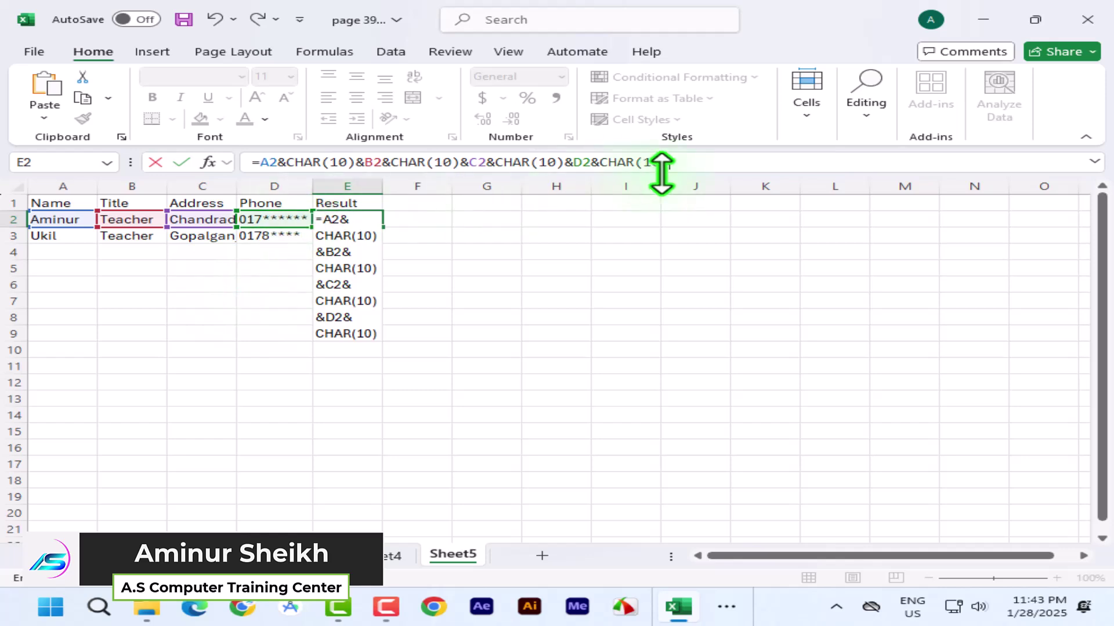
pyautogui.moveTo(589, 162); pyautogui.dragTo(733, 157)
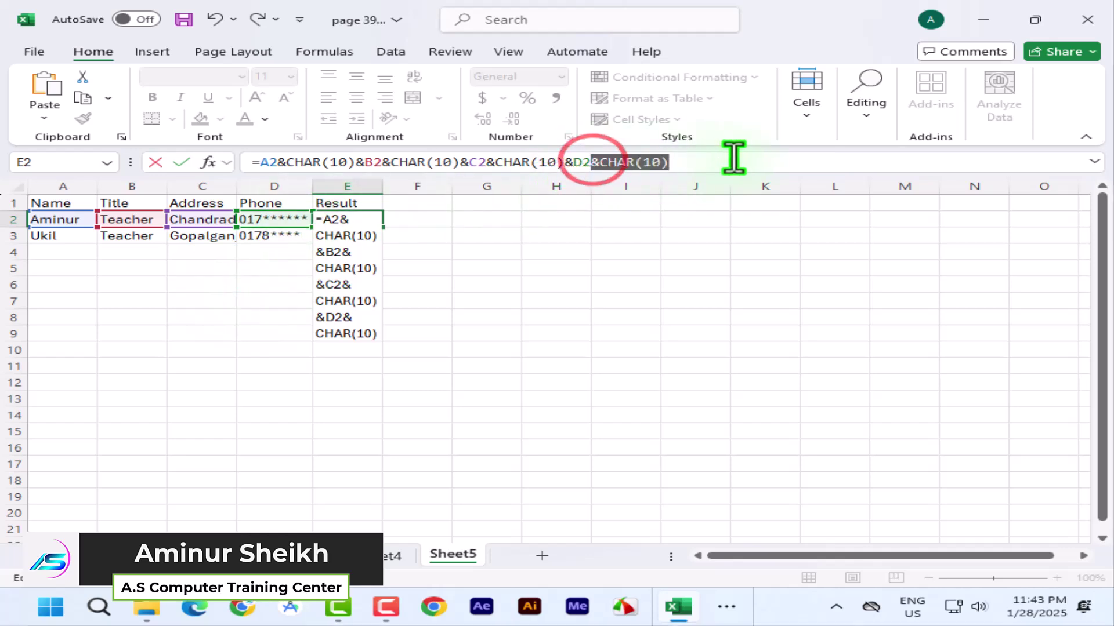
pyautogui.press('BackSpace')
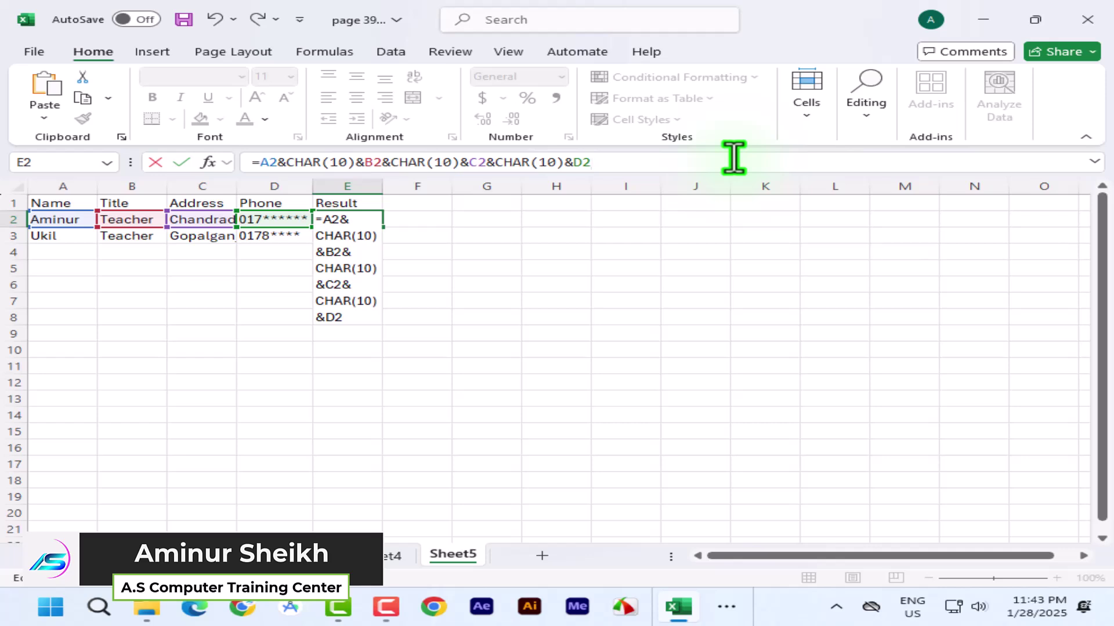
pyautogui.press('Return')
# - Select the whole of Sheet5 and autofit its row heights
pyautogui.moveTo(382, 185); pyautogui.dragTo(381, 186)
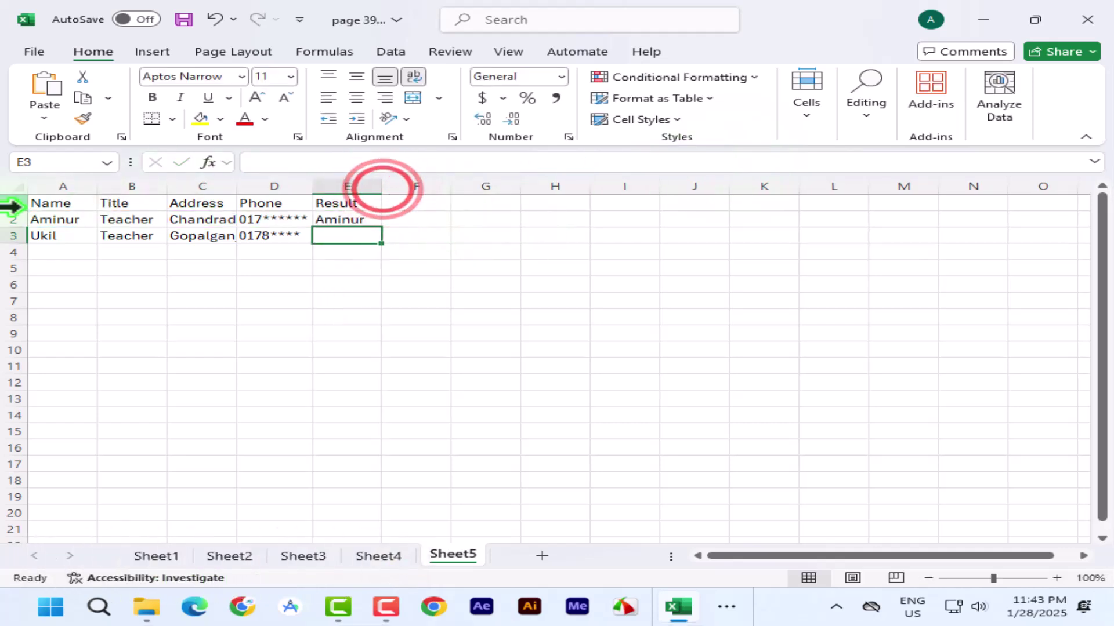
pyautogui.click(18, 186)
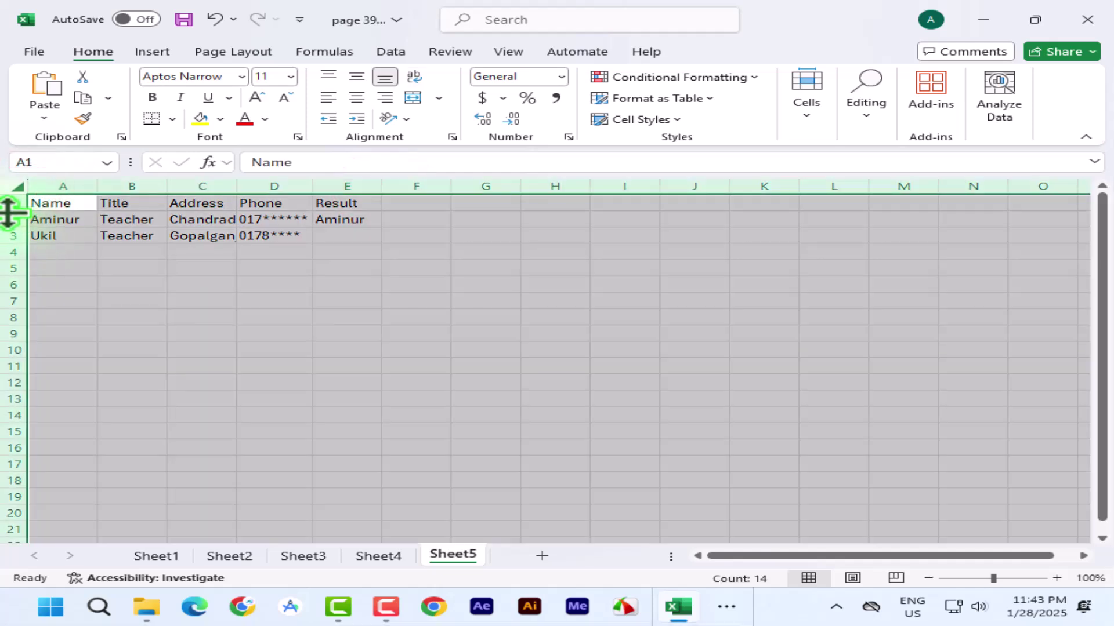
pyautogui.doubleClick(9, 211)
# - Widen column E slightly and fill the E2 formula down to E3
pyautogui.click(338, 230)
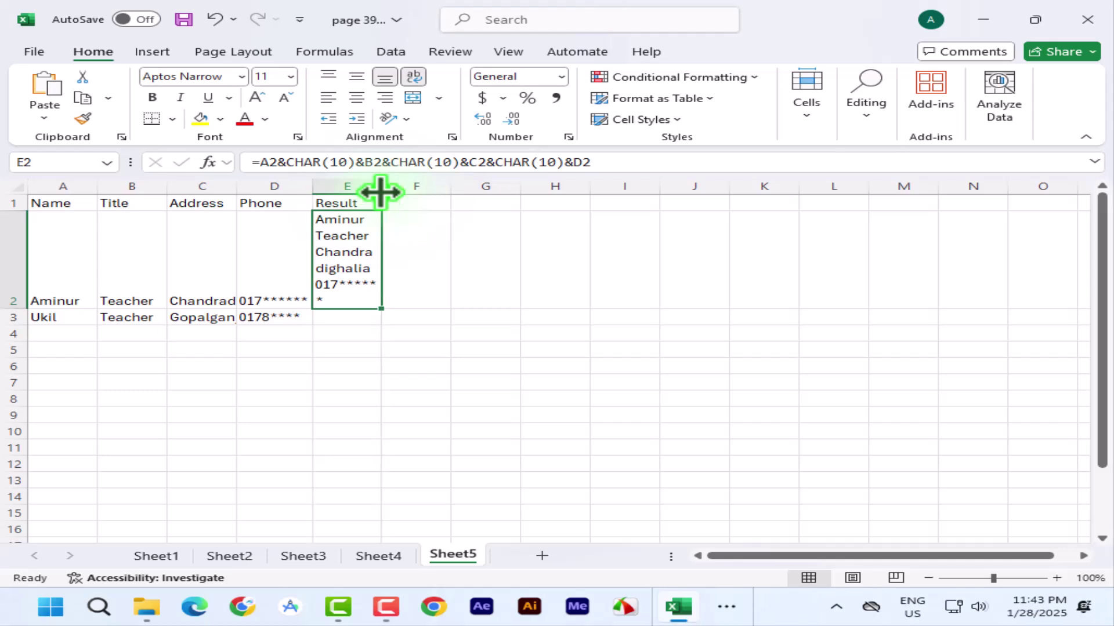
pyautogui.moveTo(381, 192); pyautogui.dragTo(398, 191)
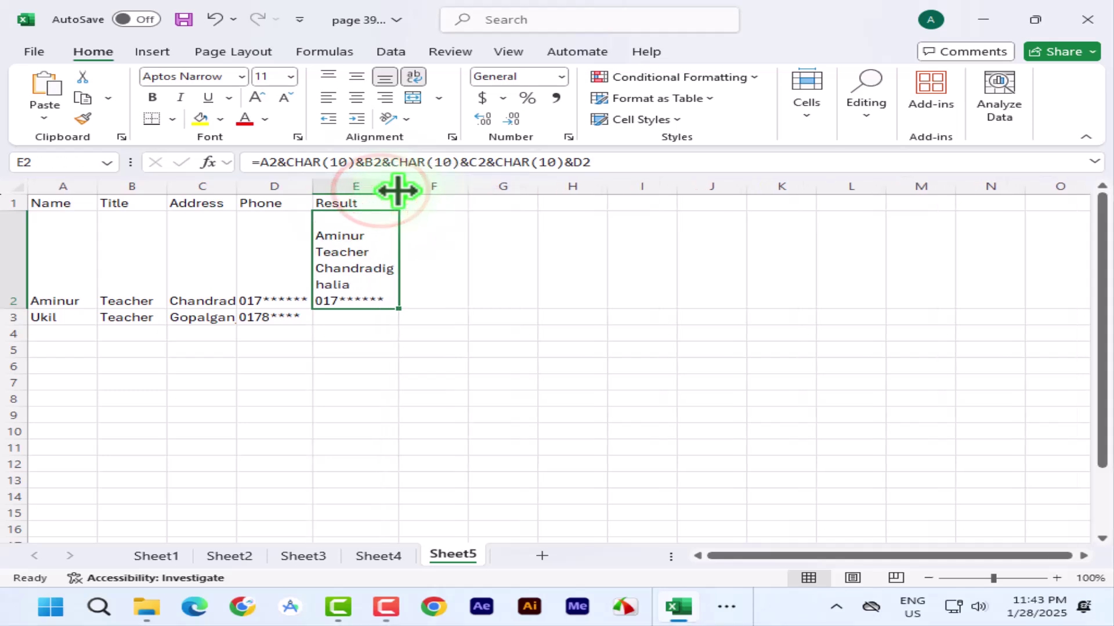
pyautogui.moveTo(400, 312); pyautogui.dragTo(398, 326)
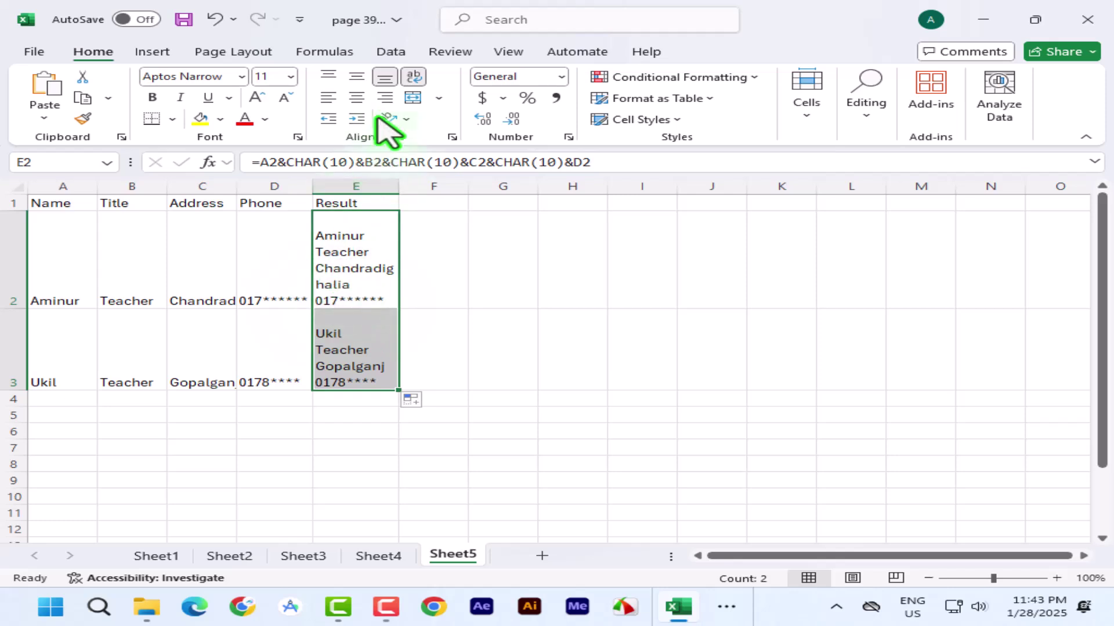
# - Autofit column E with text wrapping turned off for E2:E3, toggling the wrapping on and off once more to compare
pyautogui.click(414, 76)
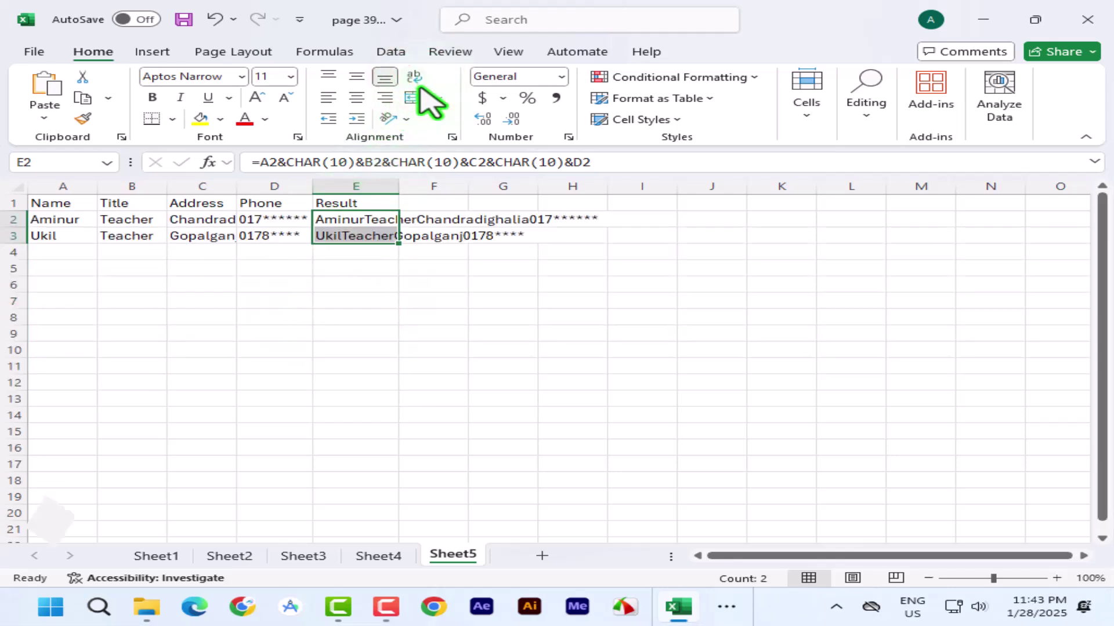
pyautogui.doubleClick(398, 187)
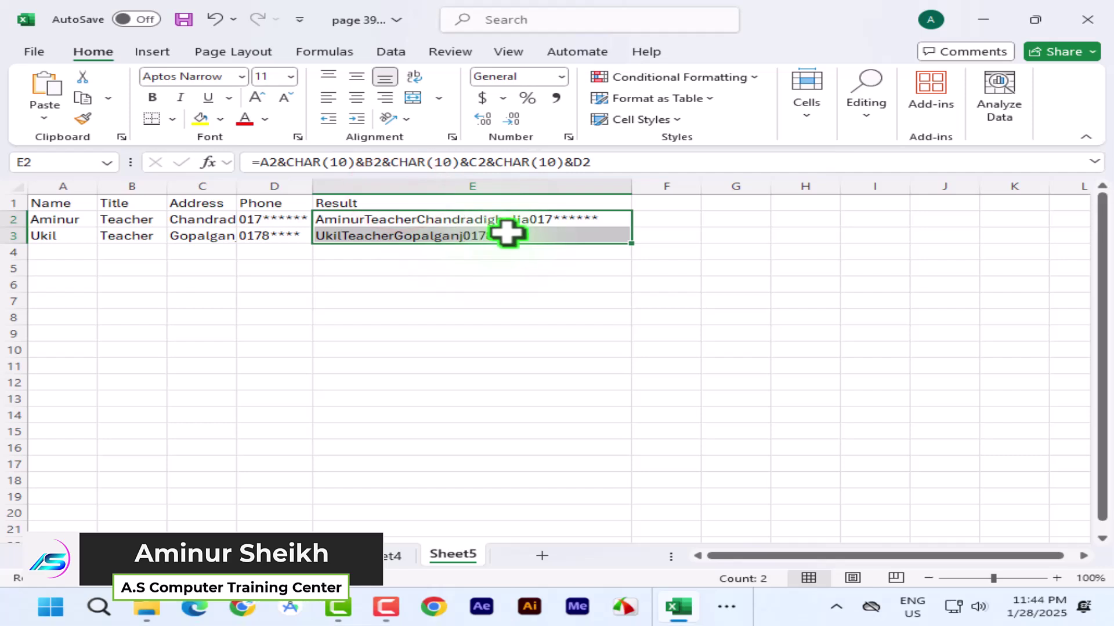
pyautogui.click(413, 77)
pyautogui.click(415, 76)
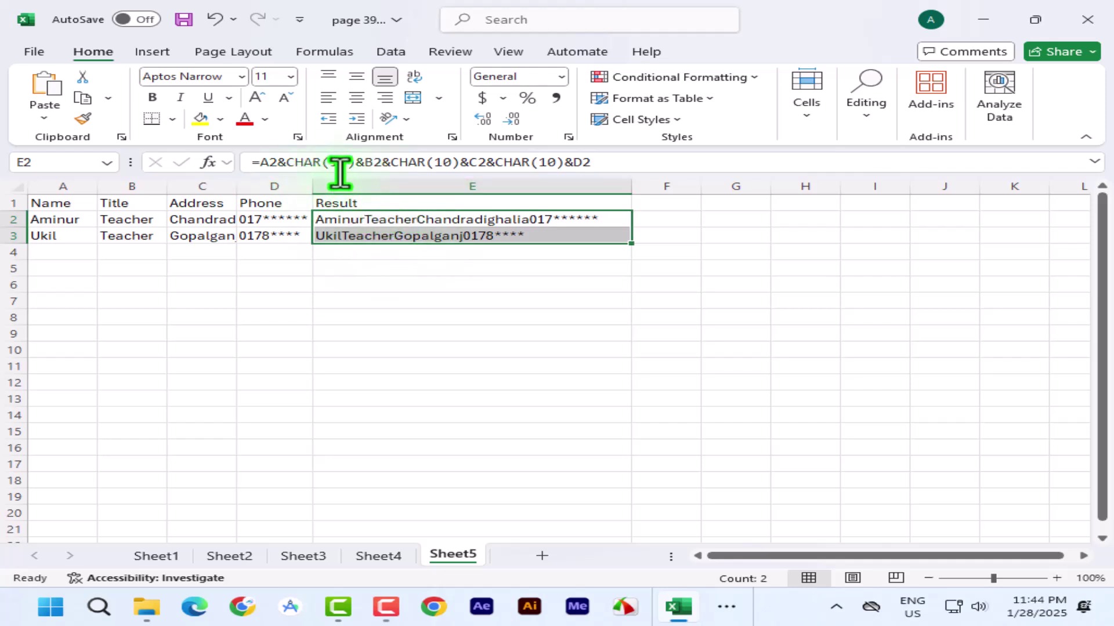
# - Insert spaces around the cell references in the E2 formula outside any quotes, and fill the revised formula down to E3
pyautogui.click(275, 166)
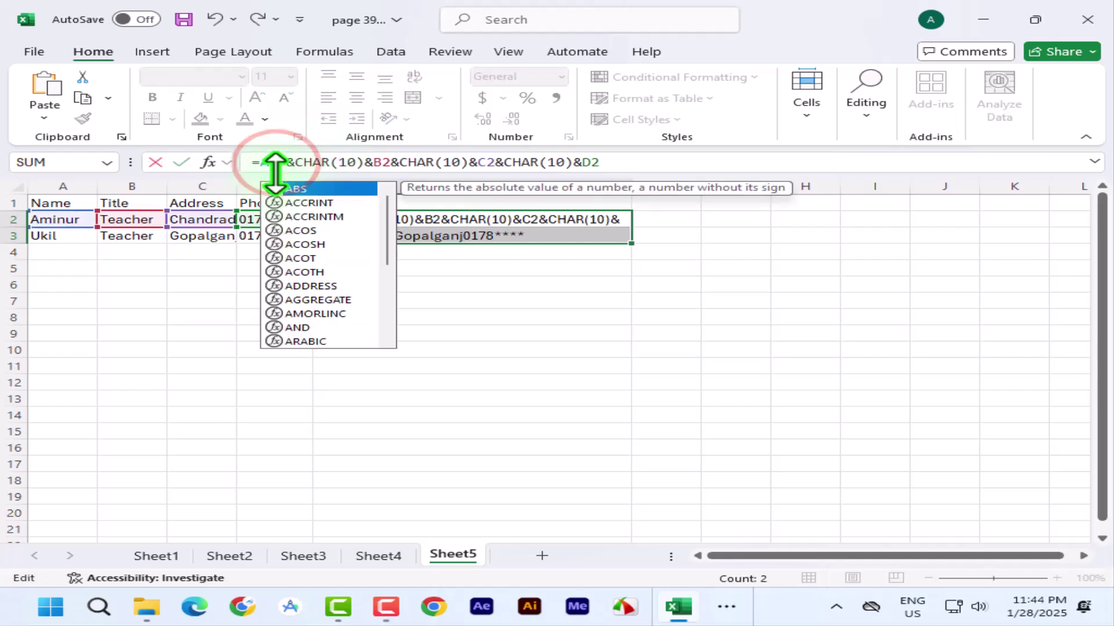
pyautogui.click(371, 162)
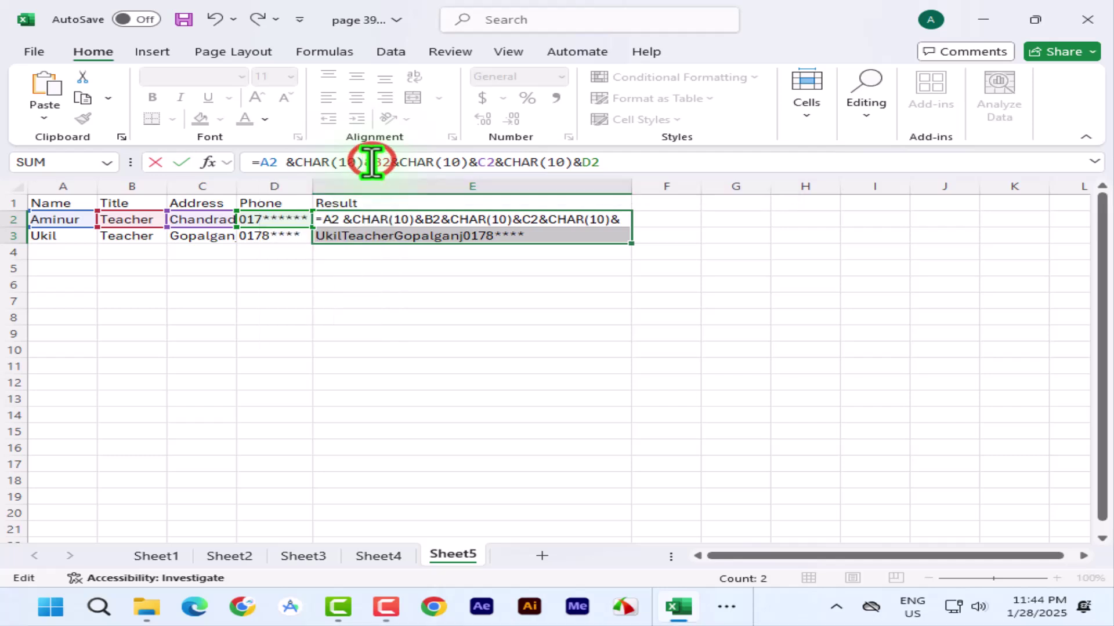
pyautogui.click(398, 162)
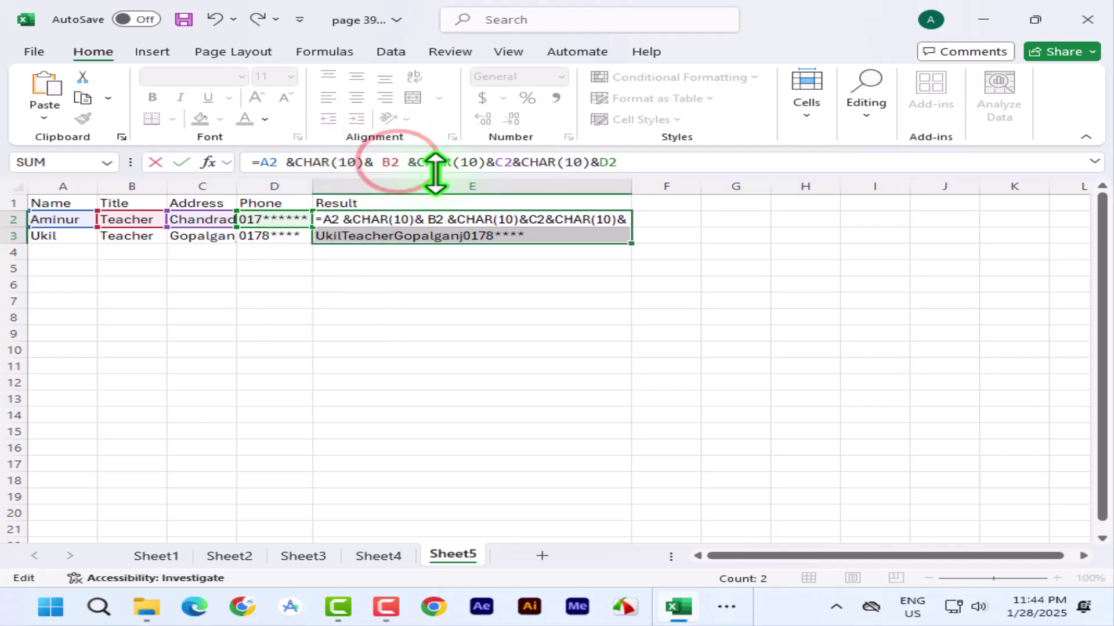
pyautogui.click(494, 162)
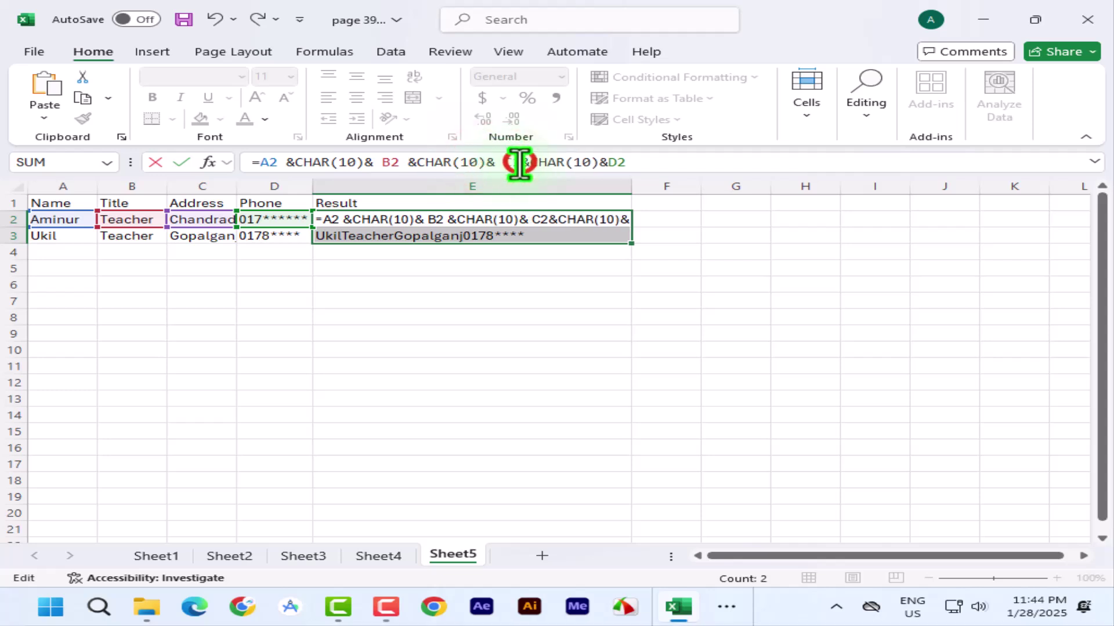
pyautogui.click(520, 162)
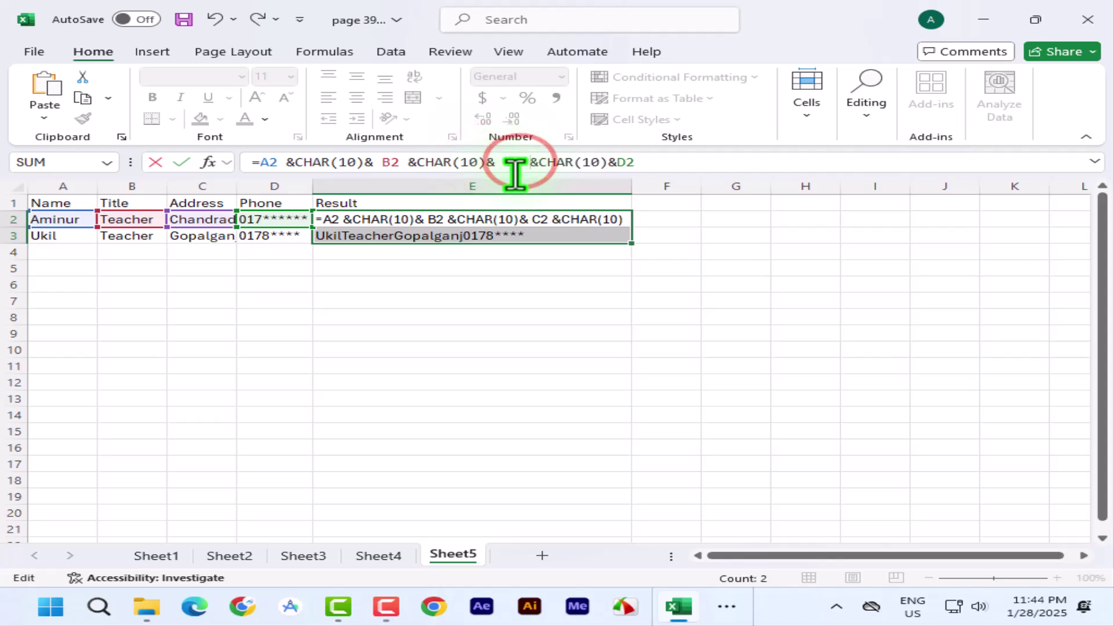
pyautogui.click(601, 164)
pyautogui.click(603, 164)
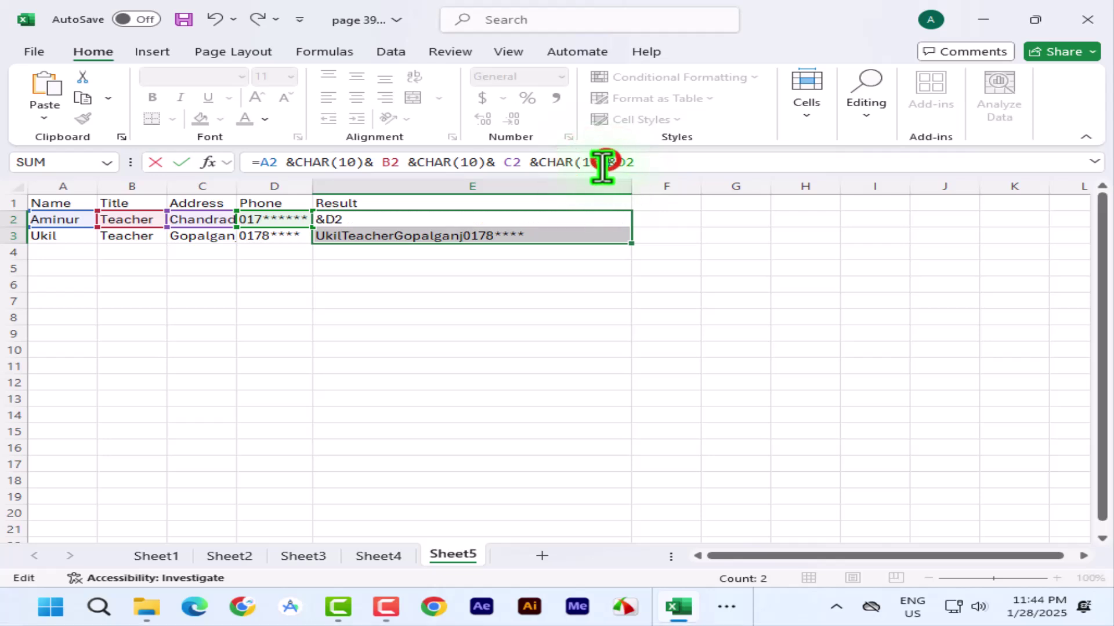
pyautogui.press('Return')
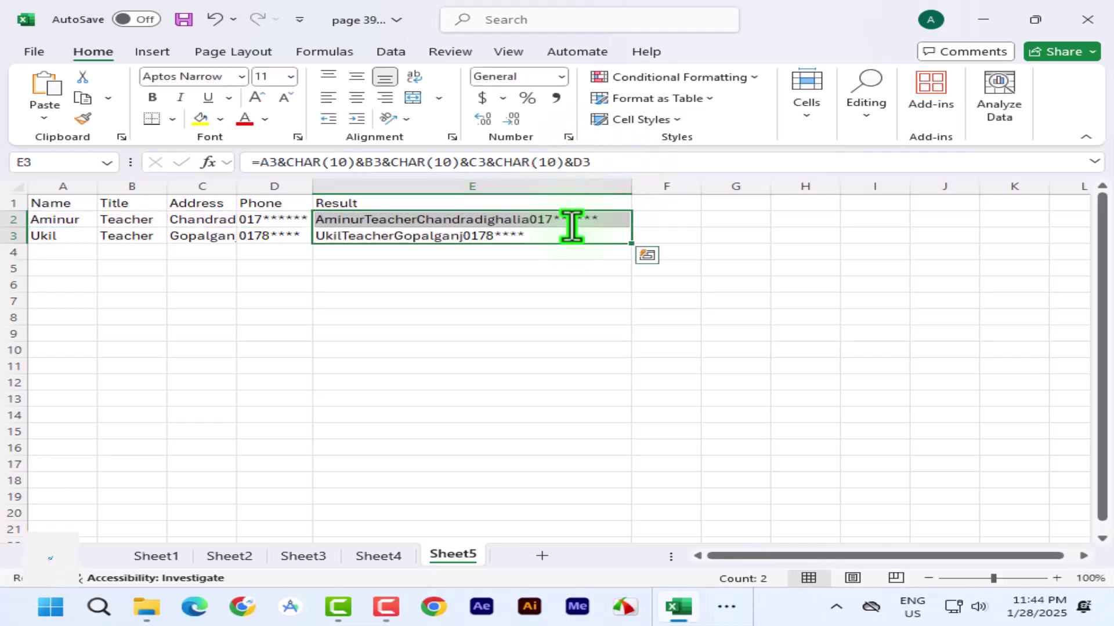
pyautogui.click(560, 220)
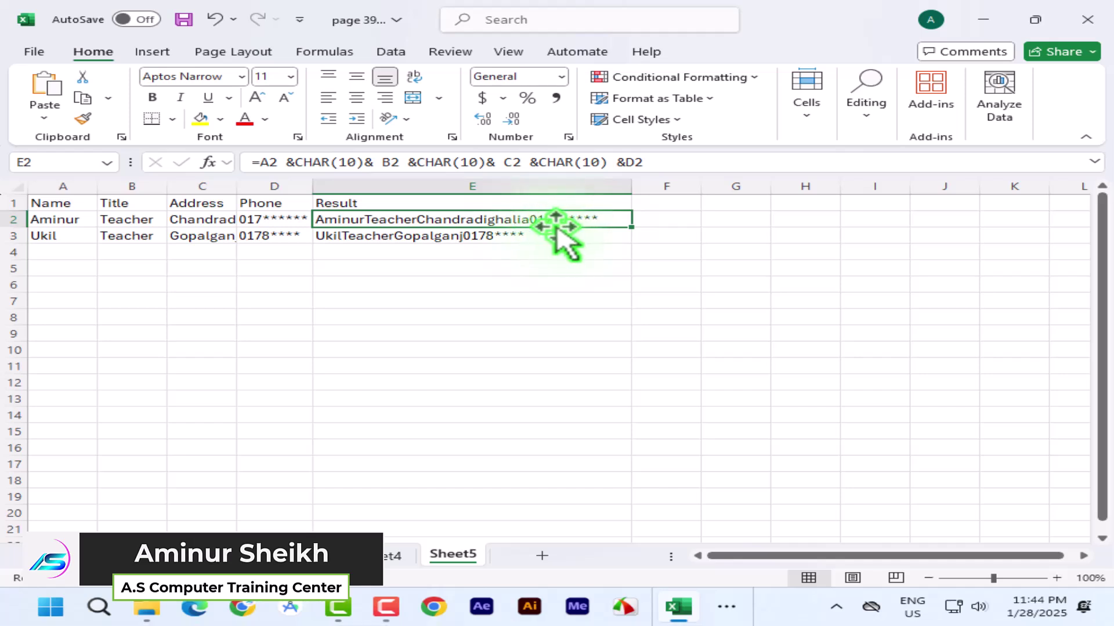
pyautogui.doubleClick(631, 227)
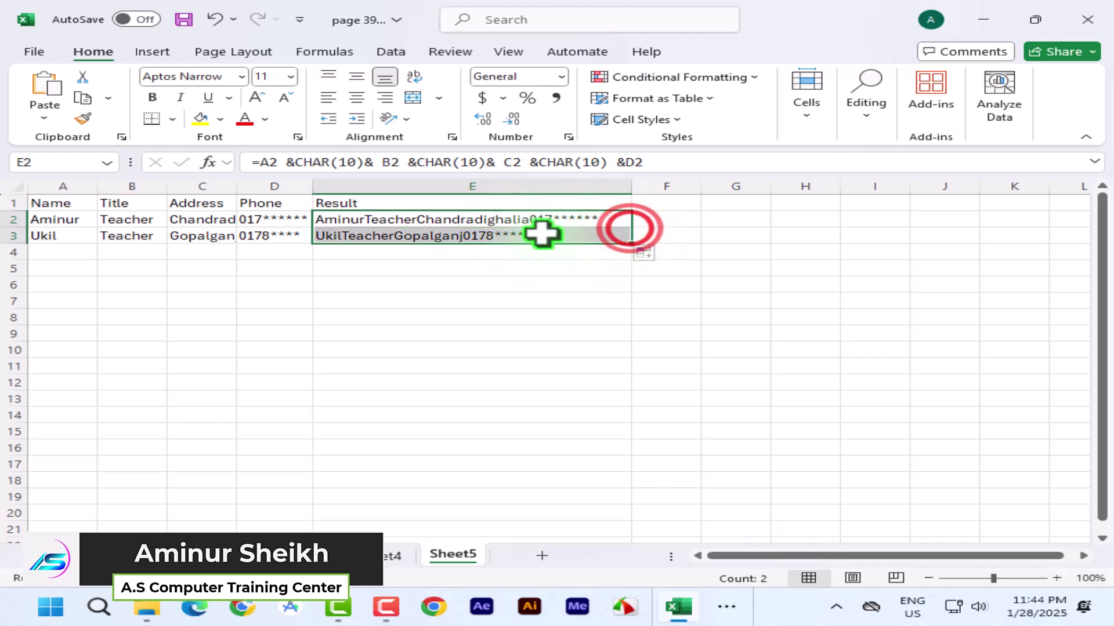
# - Turn text wrapping back on for E2:E3 and autofit column E to the wrapped lines
pyautogui.click(412, 77)
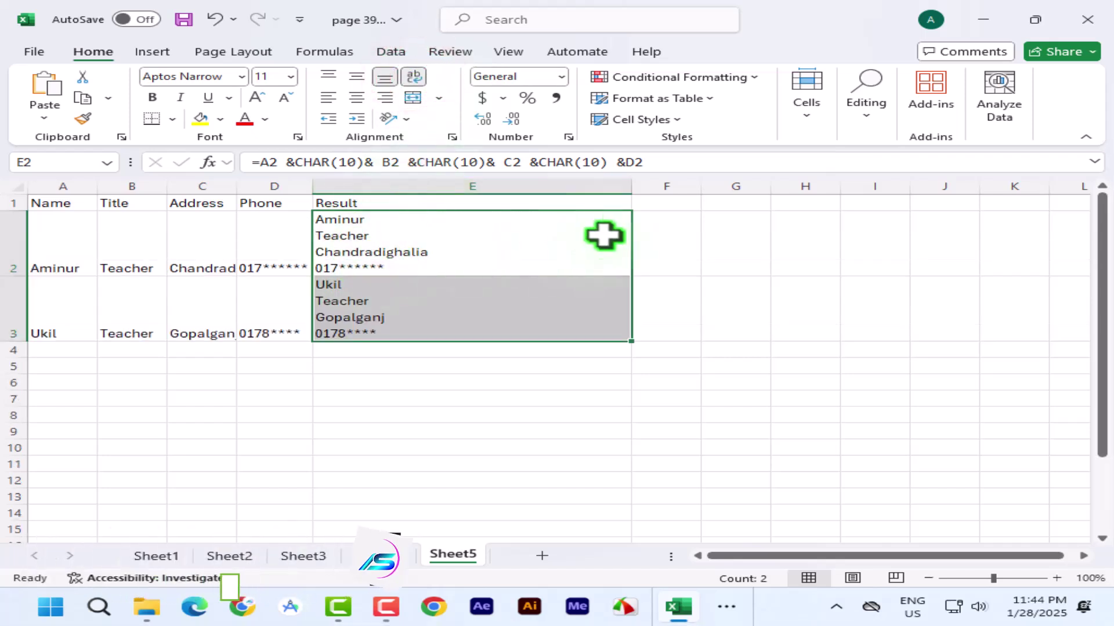
pyautogui.doubleClick(629, 186)
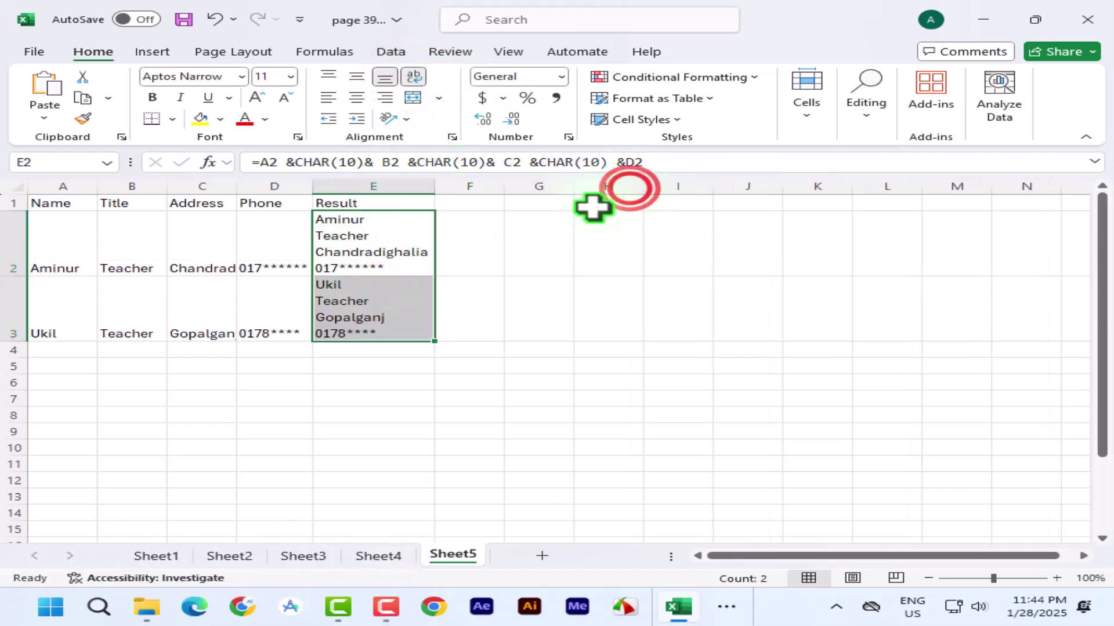
# - Reselect the results in E2:E3 and turn off their text wrapping
pyautogui.click(376, 255)
pyautogui.moveTo(361, 219); pyautogui.dragTo(370, 302)
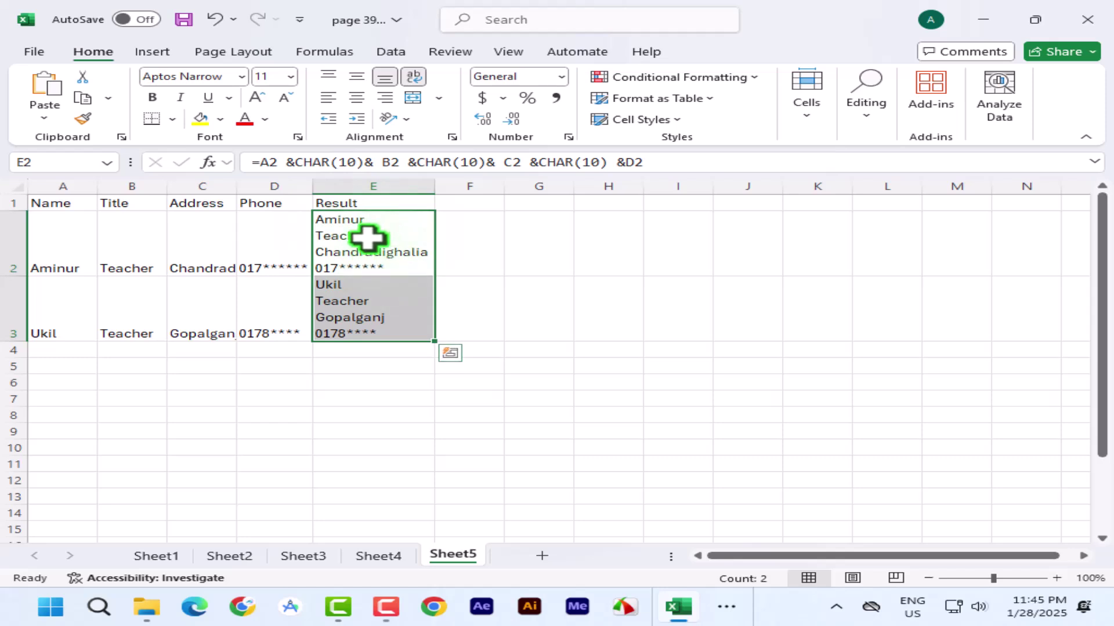
pyautogui.click(414, 76)
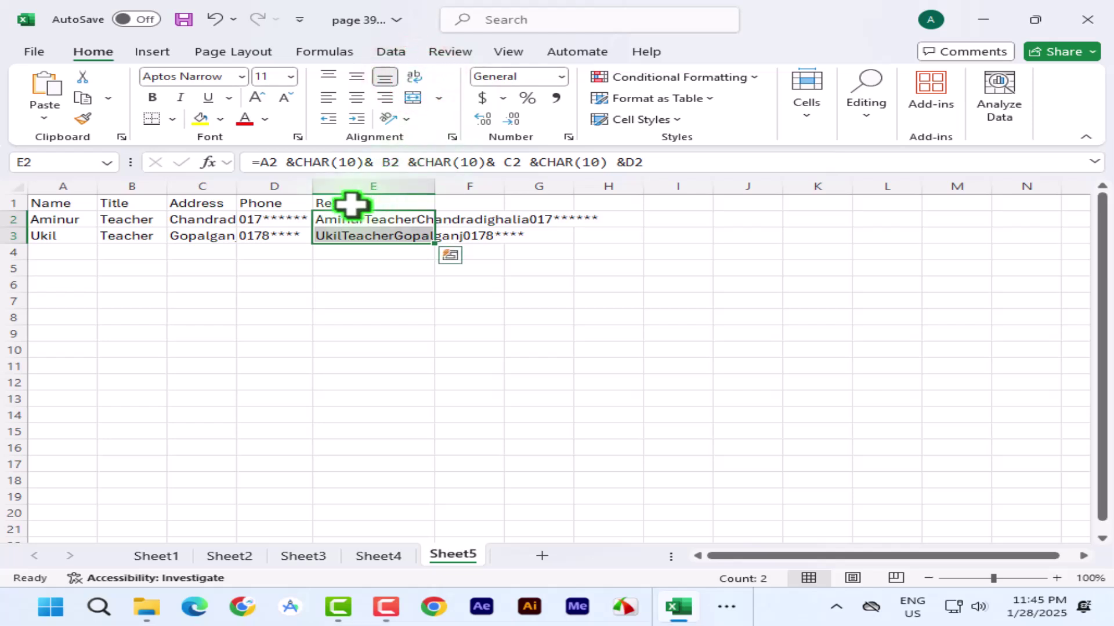